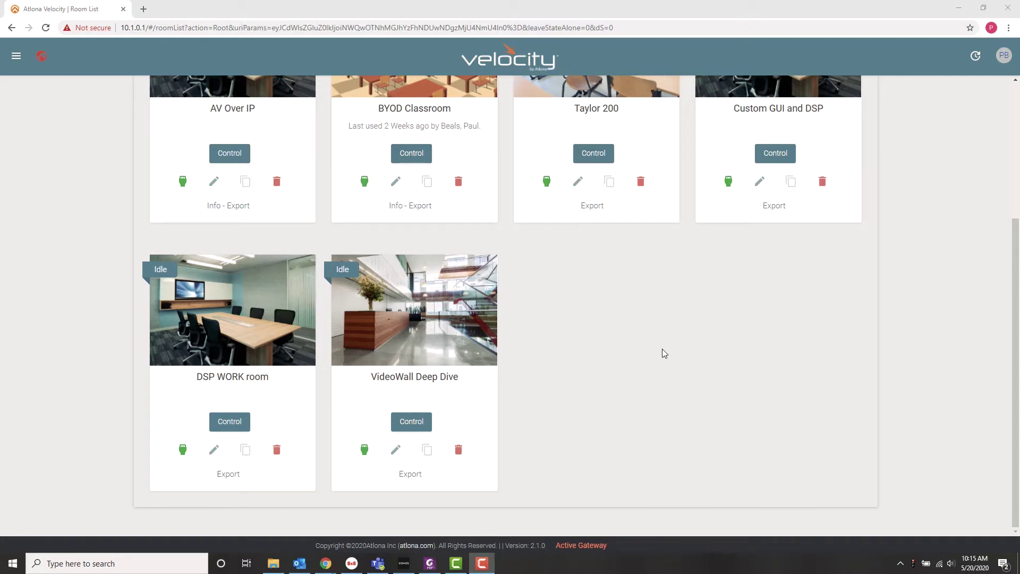
Bring the Omni Videowall Deep Dive diagram in Foxit PhantomPDF to the front and zoom to 300%.
left_click(429, 564)
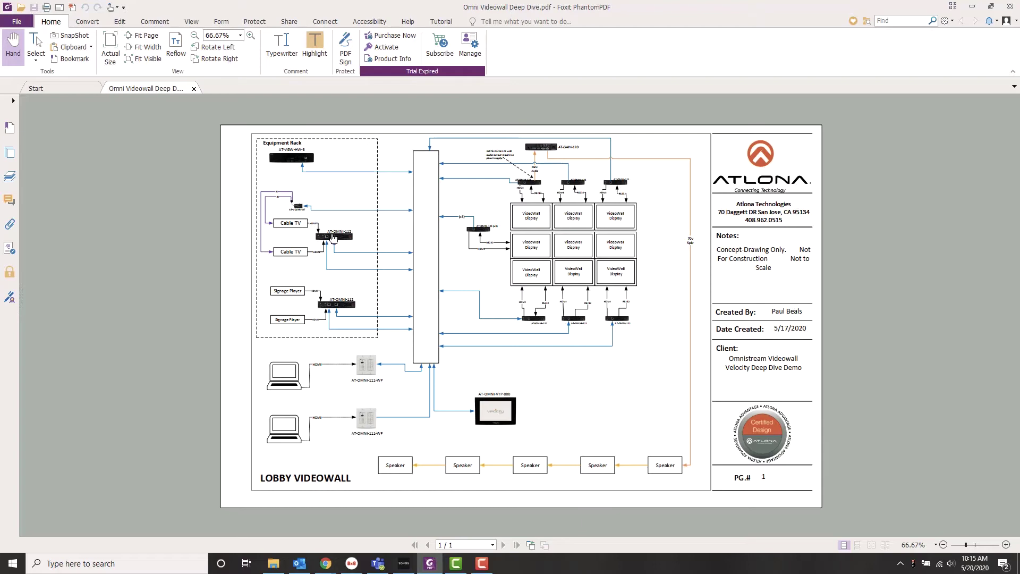
scroll(296, 232, "up", 2)
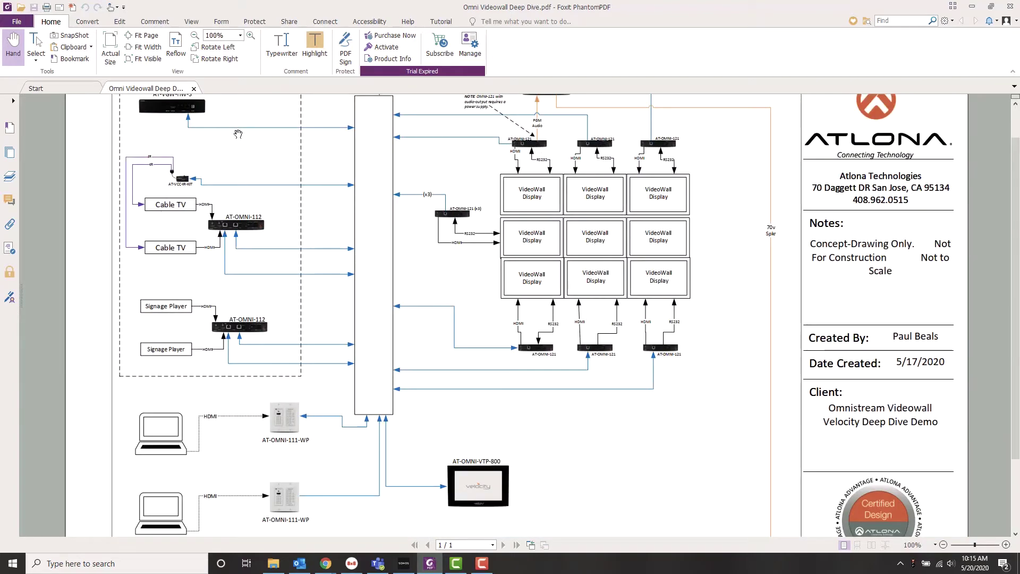
scroll(278, 212, "up", 1)
scroll(248, 202, "up", 4)
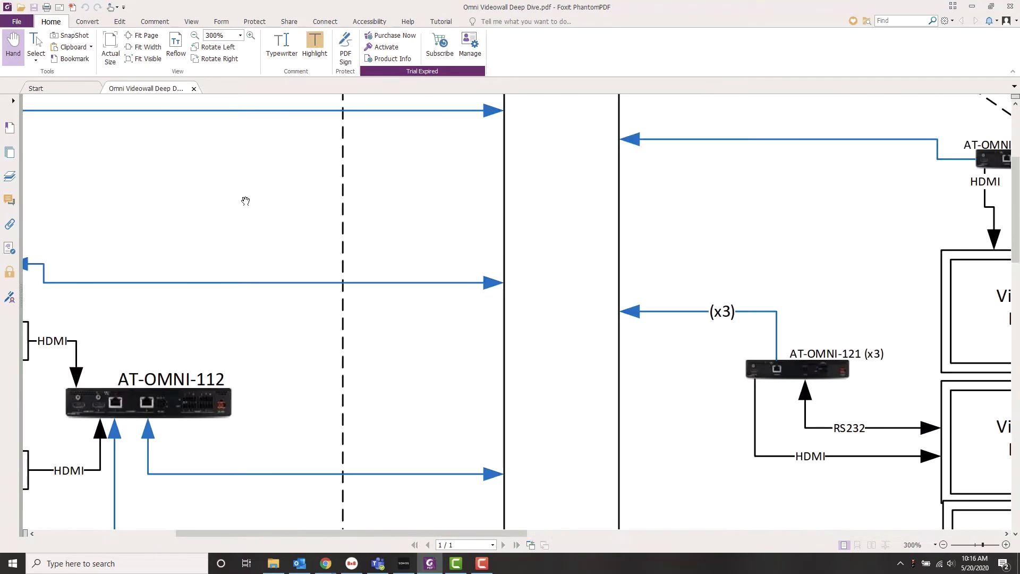
Pan across the diagram's AT-OMNI-111-WP wall plates, AT-OMNI-VTP-800 panel and AT-OMNI-121 videowall receivers.
left_click_drag(425, 349, 643, 371)
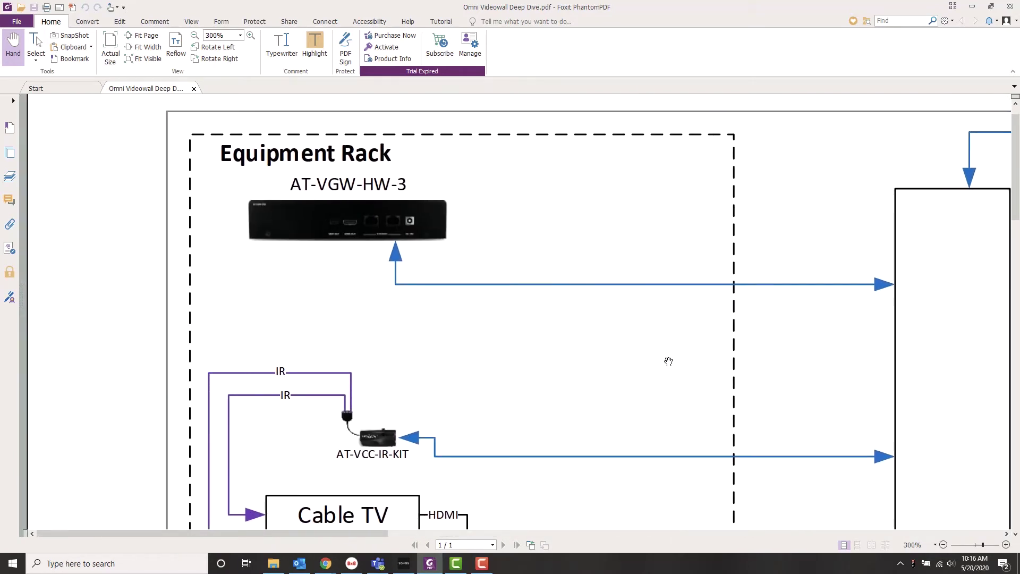
scroll(667, 360, "down", 1)
scroll(667, 359, "down", 5)
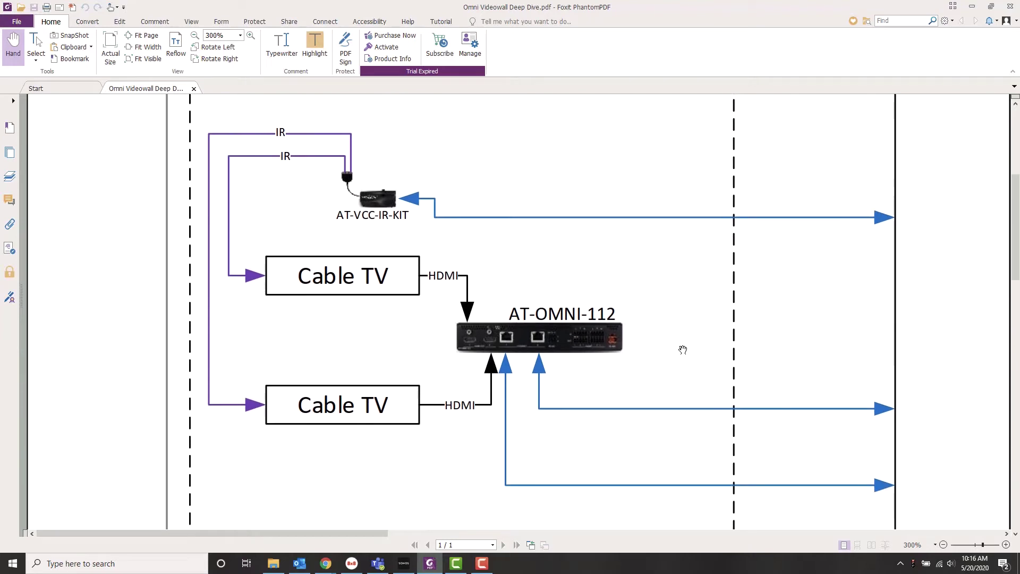
scroll(683, 349, "down", 3)
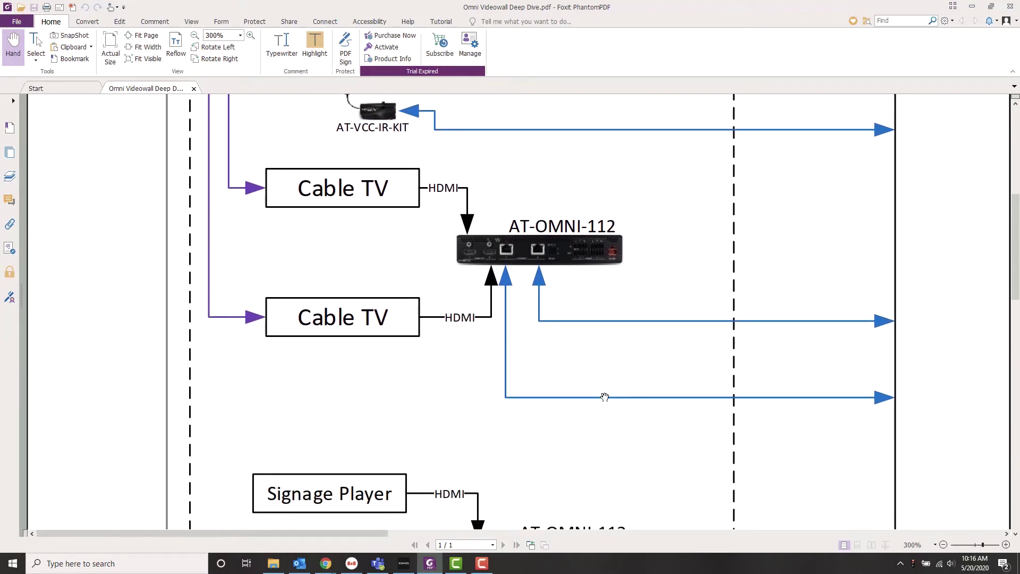
scroll(610, 390, "down", 1)
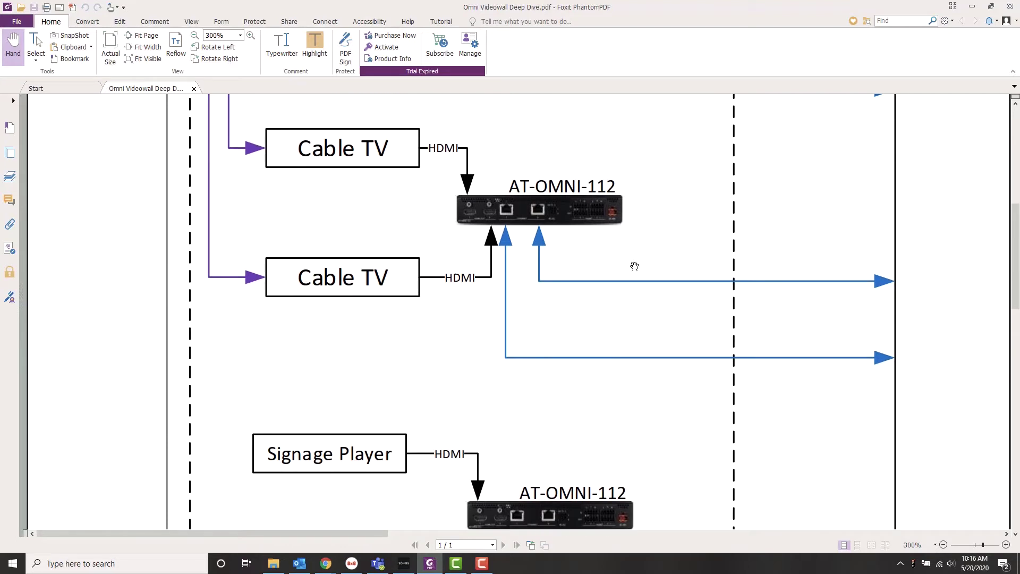
scroll(640, 292, "down", 6)
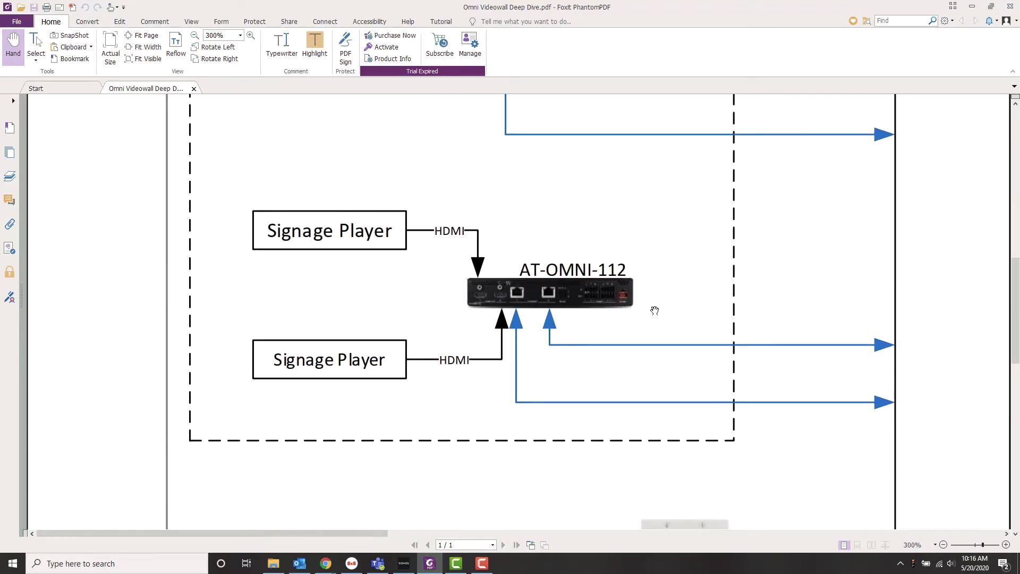
scroll(654, 311, "down", 12)
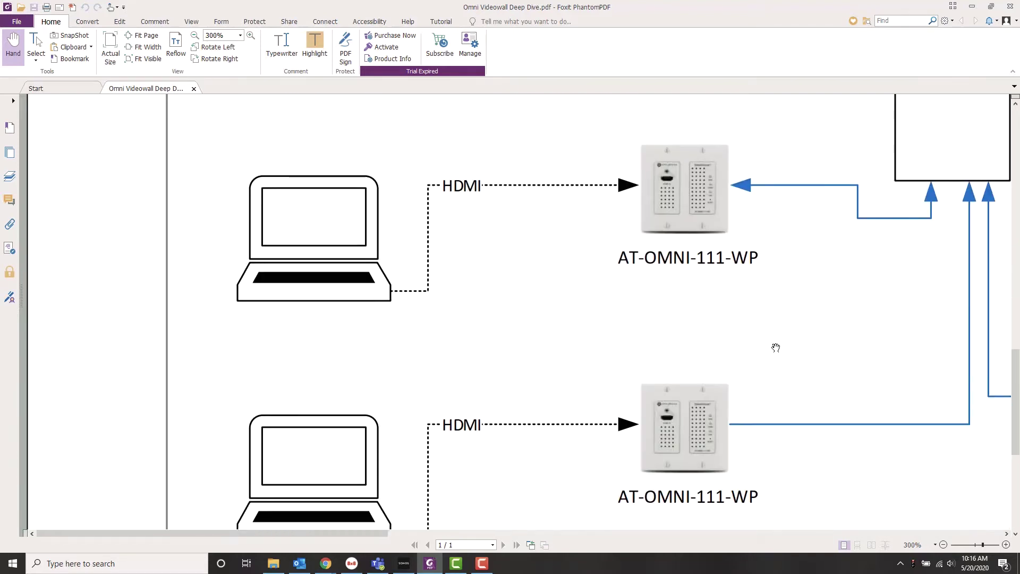
scroll(775, 348, "up", 1)
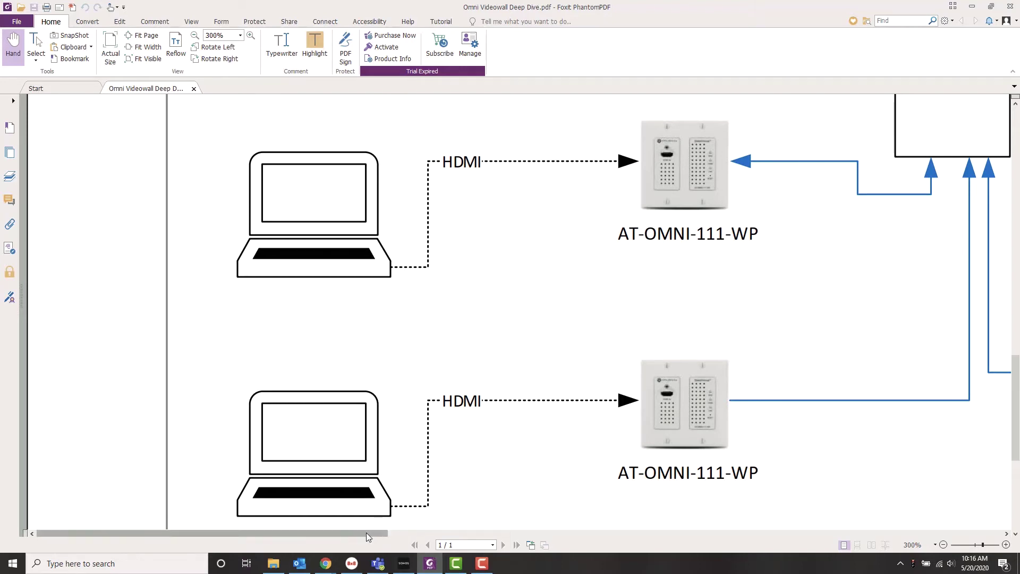
left_click_drag(368, 531, 620, 533)
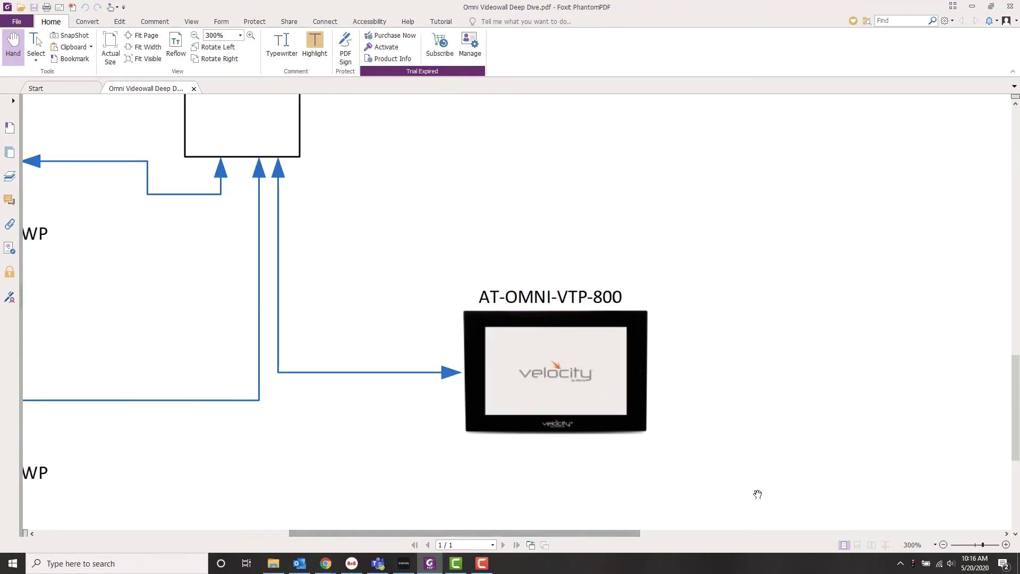
scroll(816, 414, "up", 3)
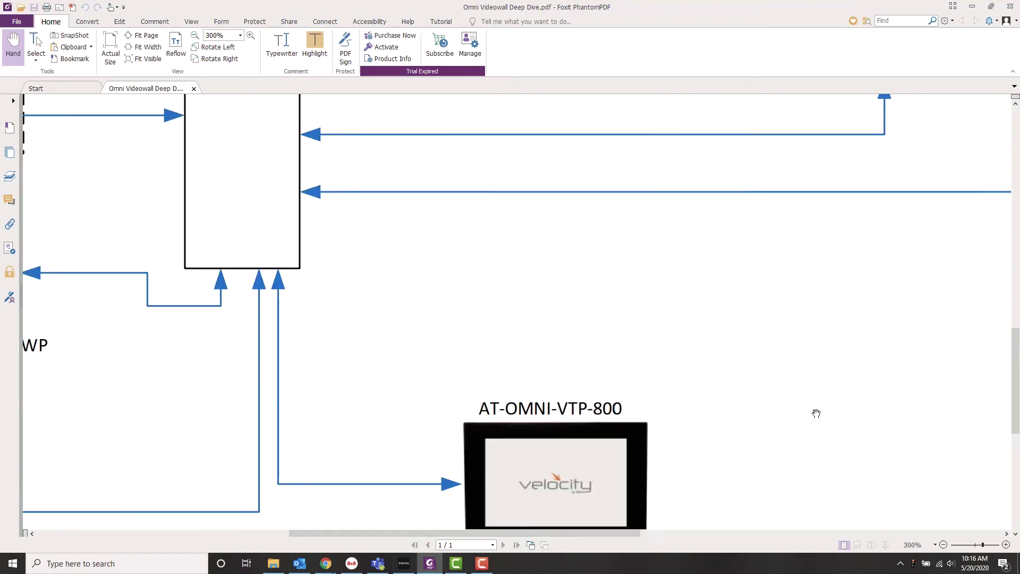
scroll(816, 414, "up", 15)
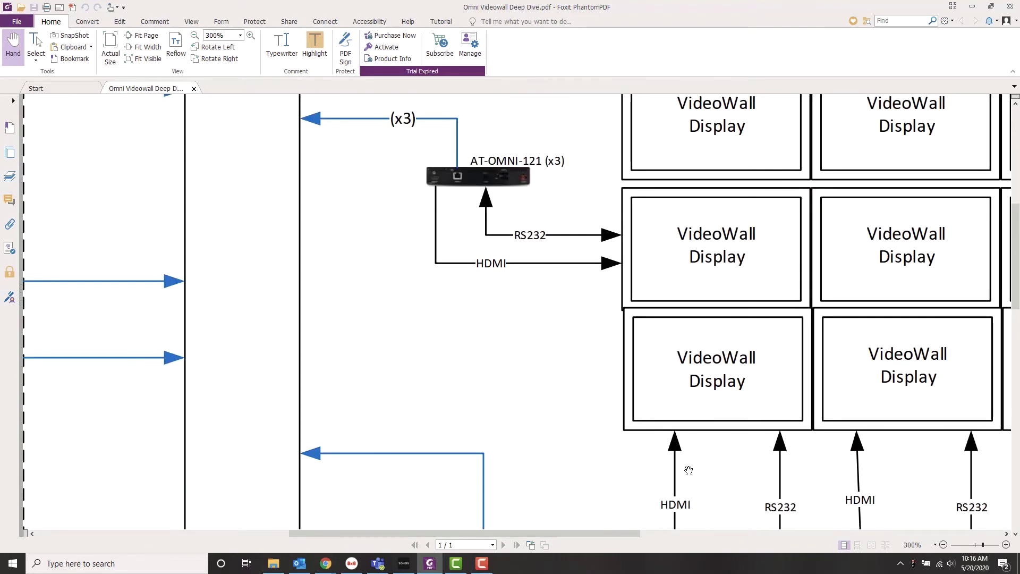
Zoom around the AT-OMNI-121 and PGM Audio connections, then fit the whole page with Ctrl+0.
scroll(687, 470, "down", 1)
scroll(688, 469, "down", 2, "ctrl")
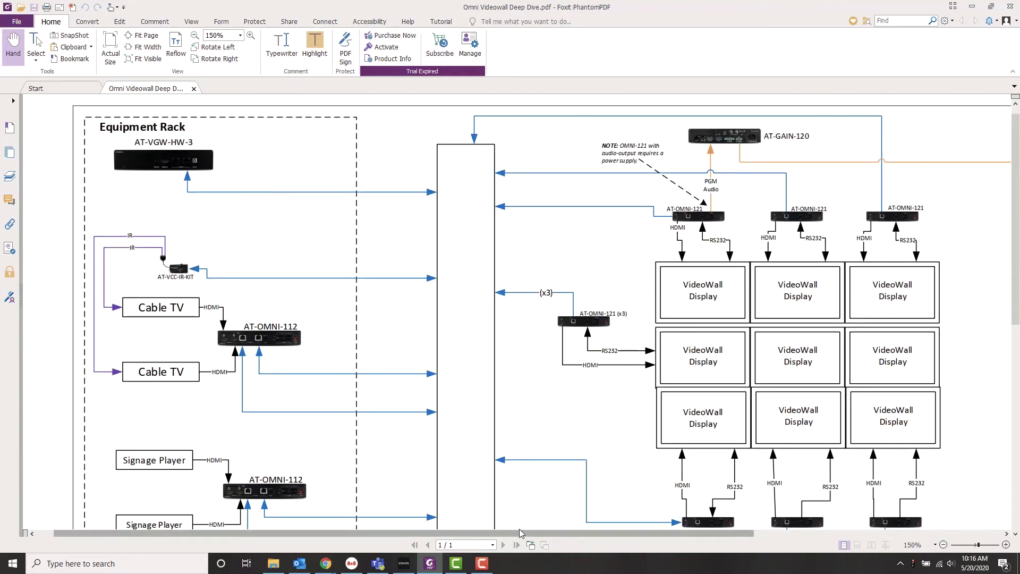
left_click_drag(520, 532, 622, 533)
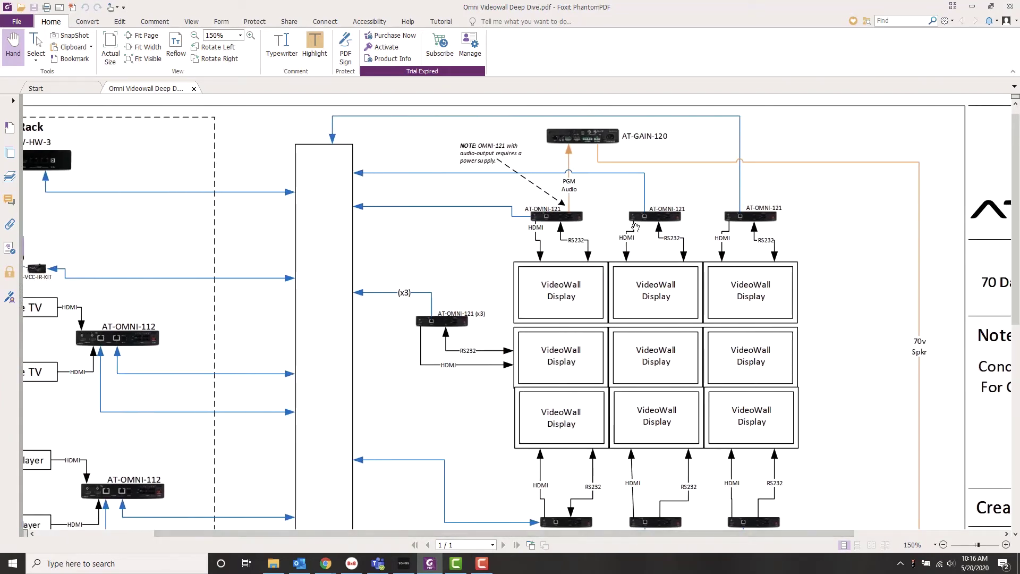
scroll(591, 225, "up", 5, "ctrl")
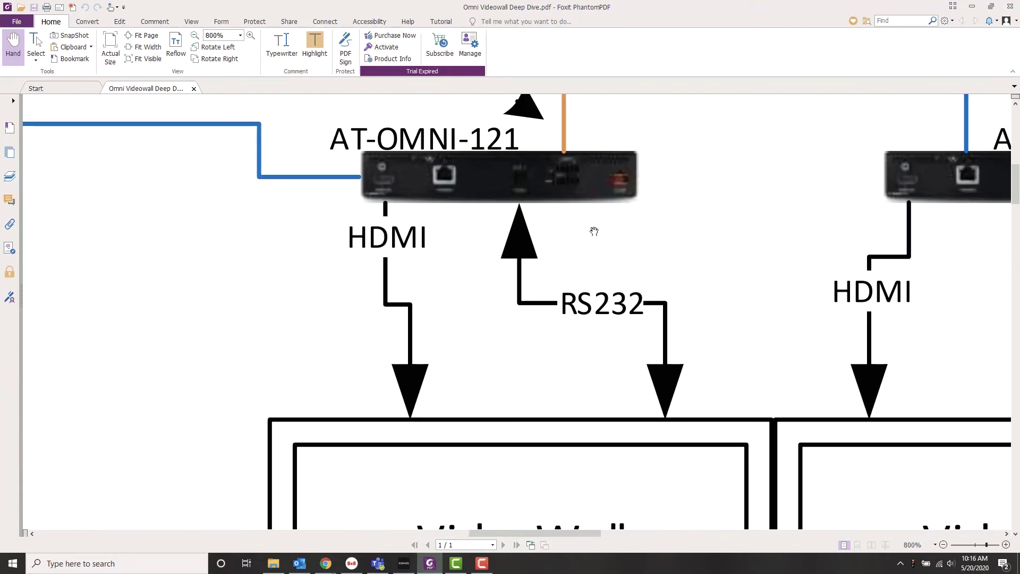
scroll(594, 232, "down", 4, "ctrl")
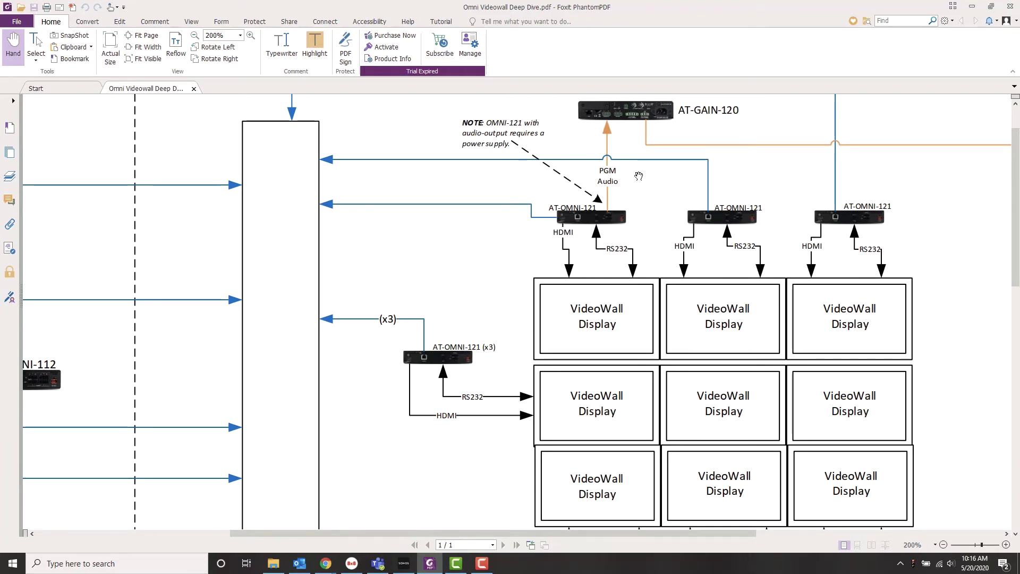
scroll(639, 176, "up", 3, "ctrl")
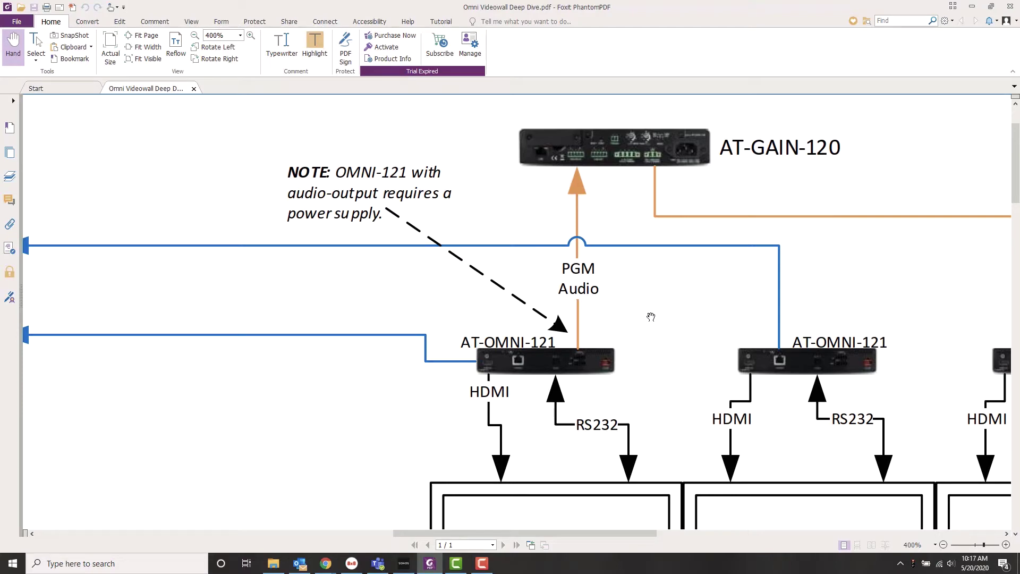
key("ctrl+0")
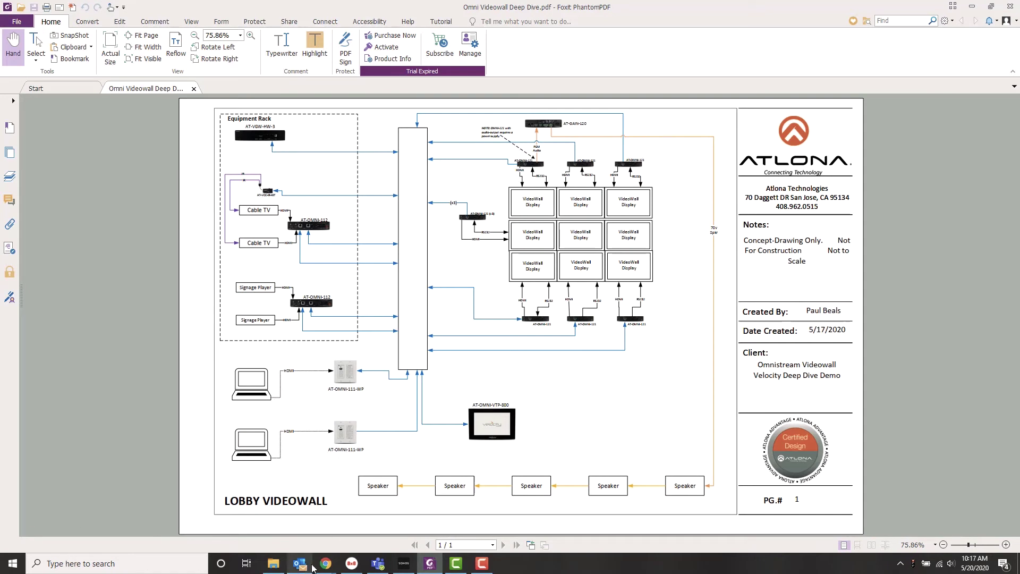
Return to Velocity, open the VideoWall Deep Dive room's devices and scroll to All Other Device Categories.
mouse_move(321, 568)
left_click(383, 518)
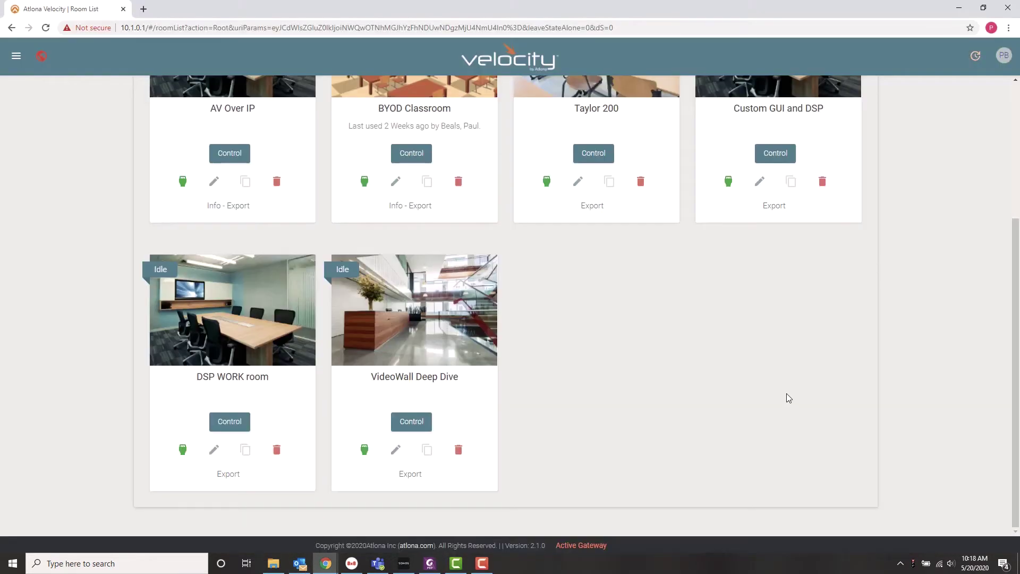
left_click(365, 450)
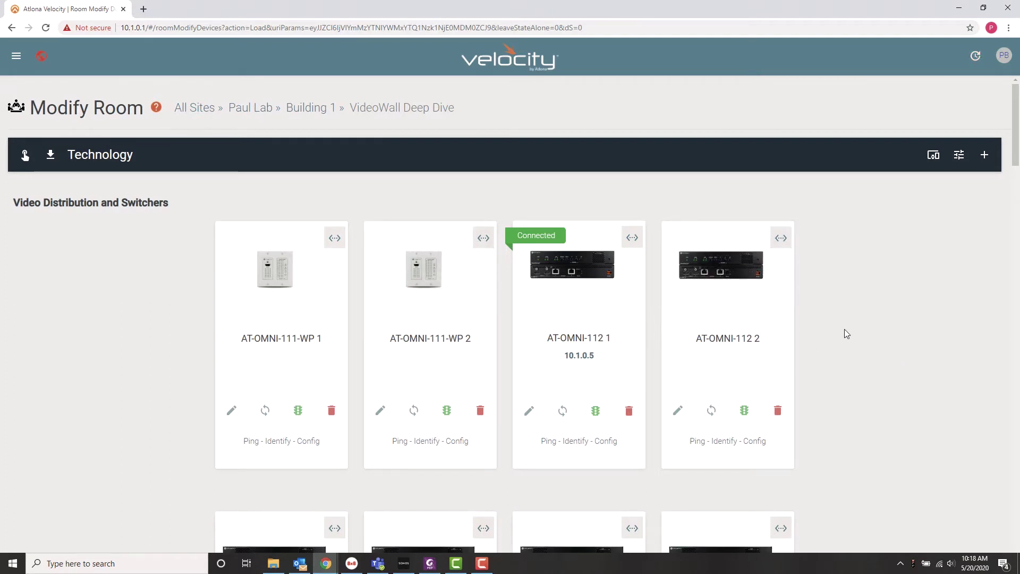
scroll(843, 327, "down", 7)
scroll(841, 323, "down", 4)
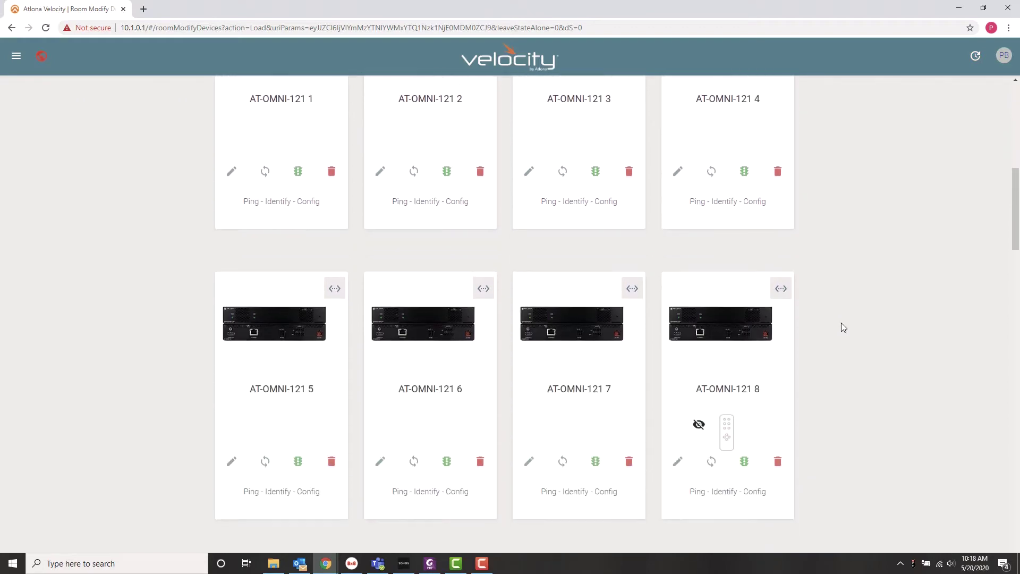
scroll(841, 326, "down", 14)
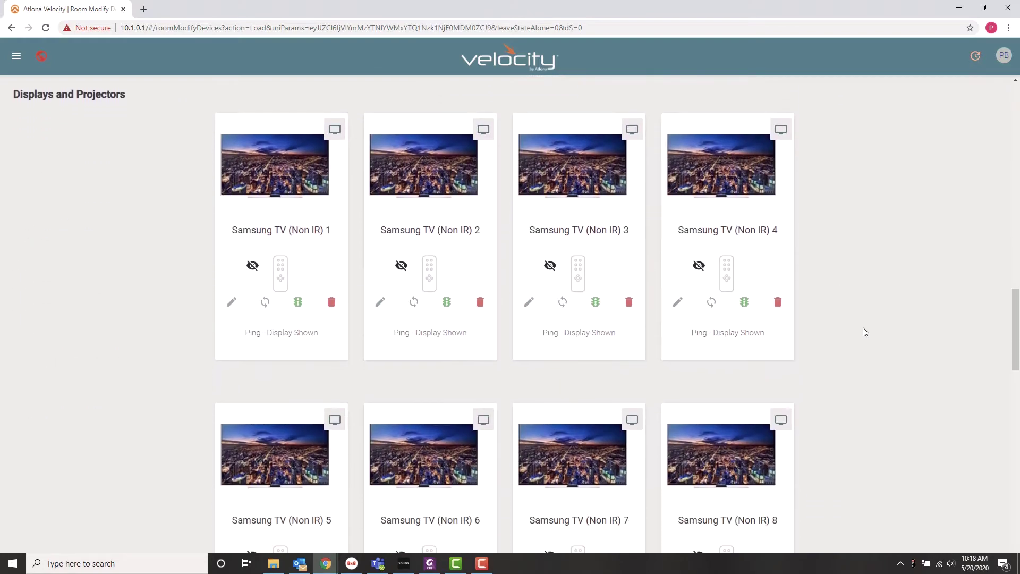
scroll(866, 332, "down", 14)
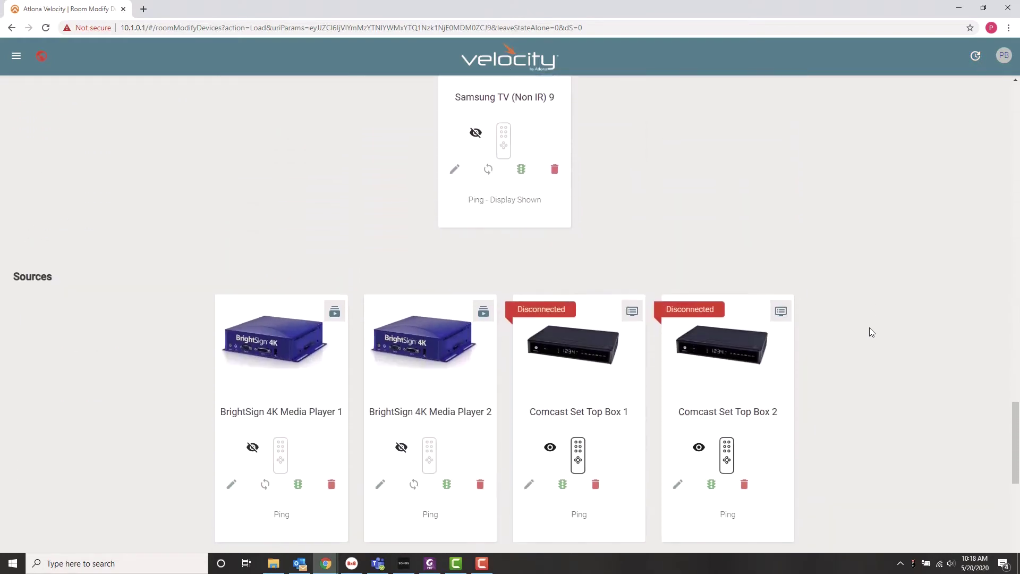
scroll(871, 332, "down", 1)
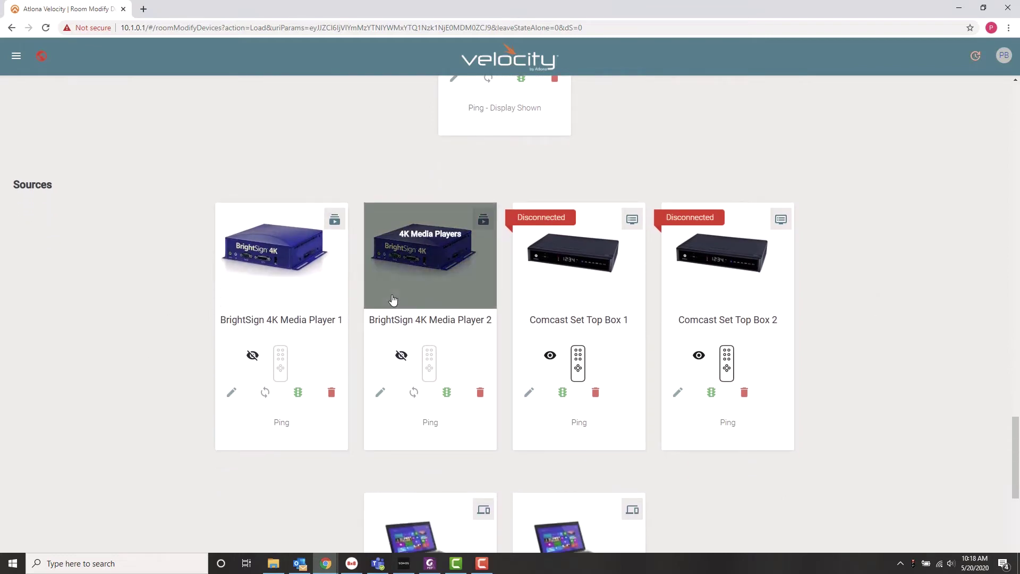
scroll(861, 401, "down", 1)
scroll(861, 400, "down", 5)
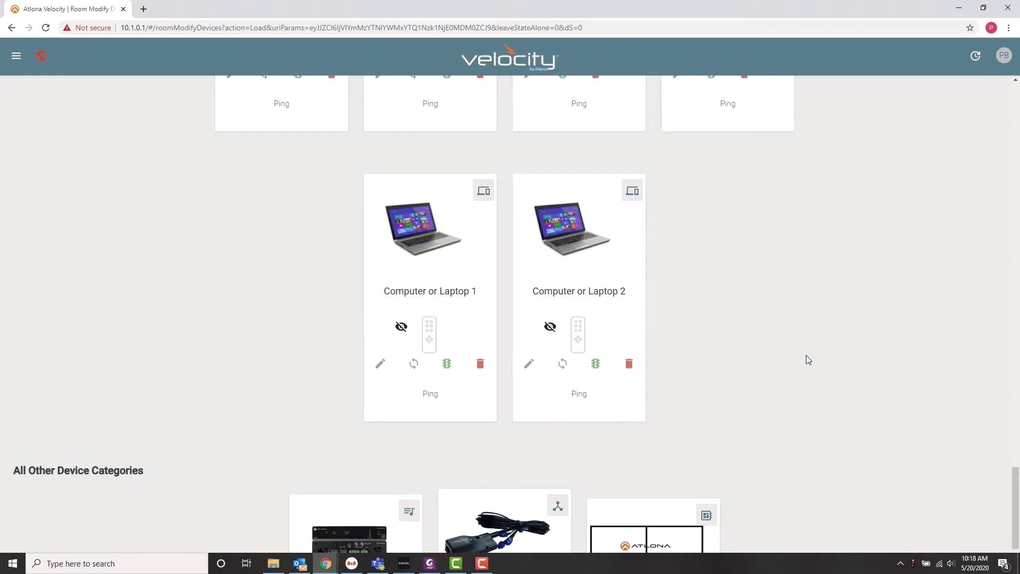
scroll(806, 355, "down", 3)
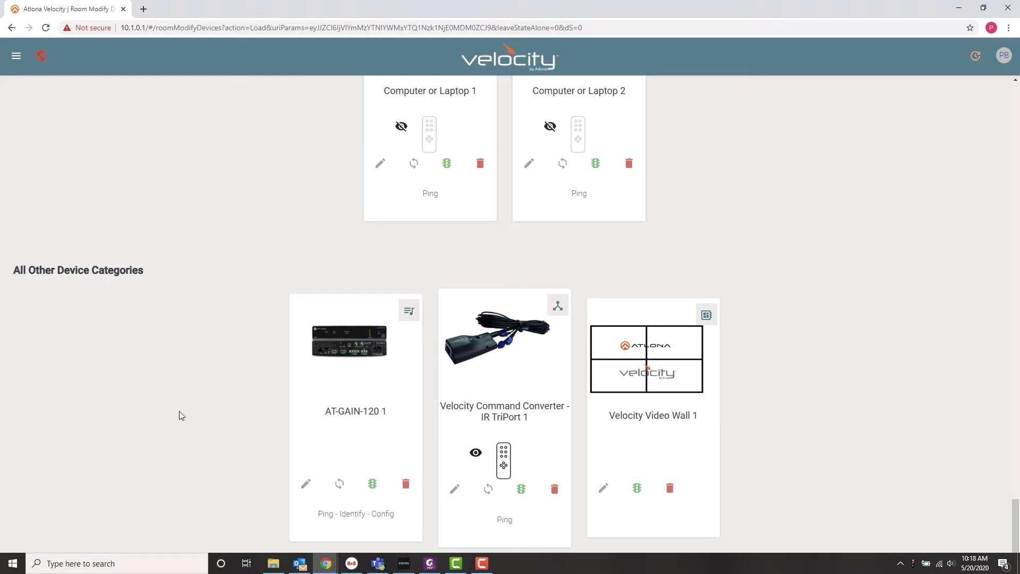
left_click(306, 486)
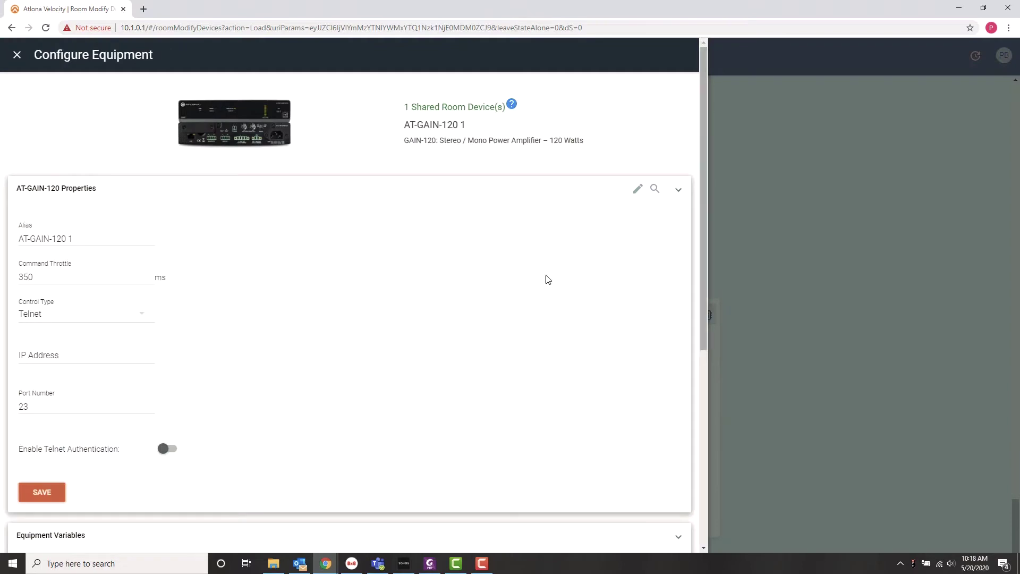
scroll(499, 318, "down", 6)
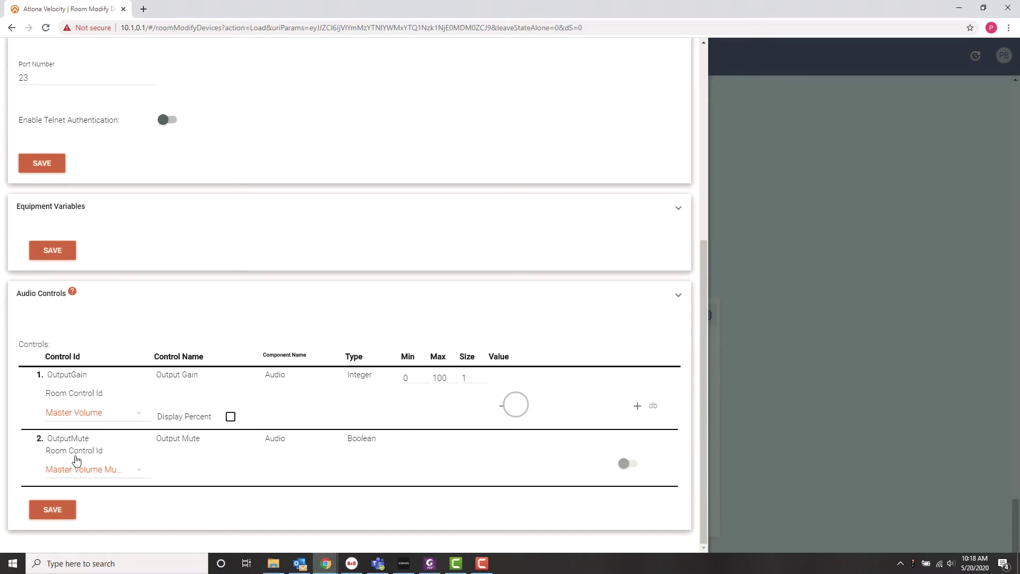
left_click(947, 327)
scroll(911, 321, "up", 20)
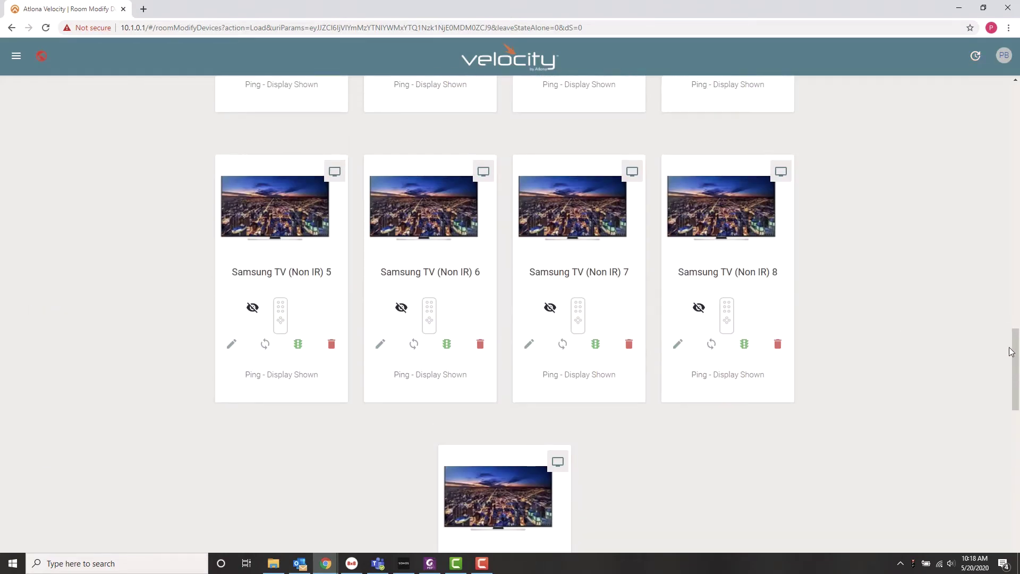
left_click_drag(1017, 372, 1018, 159)
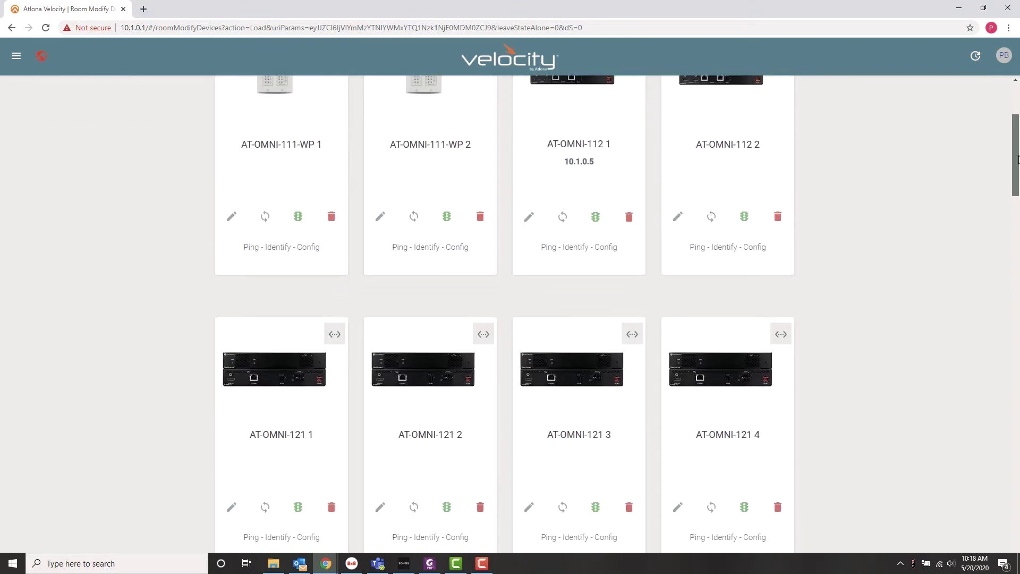
left_click(231, 510)
scroll(435, 303, "down", 12)
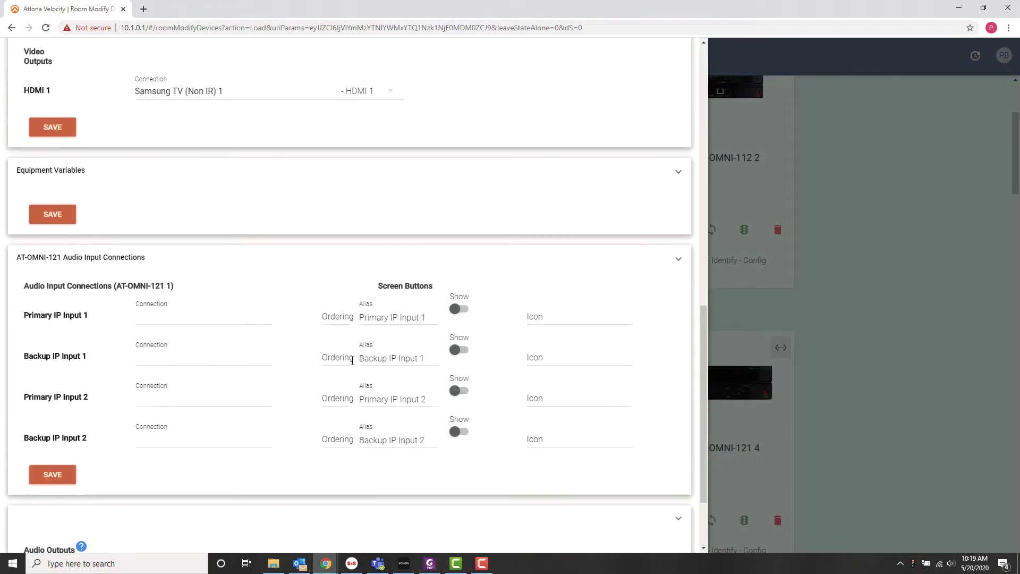
scroll(353, 362, "down", 2)
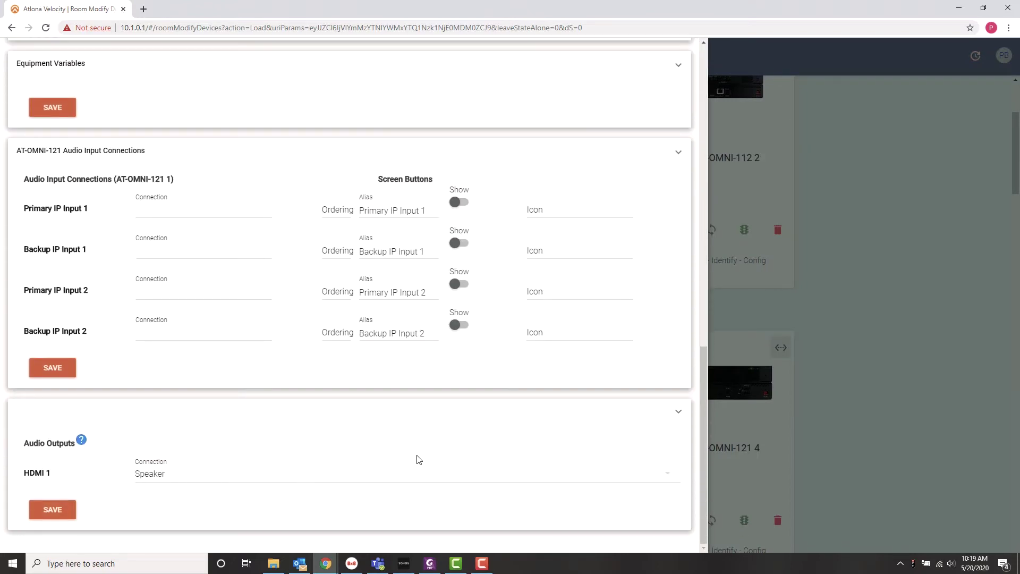
left_click(943, 352)
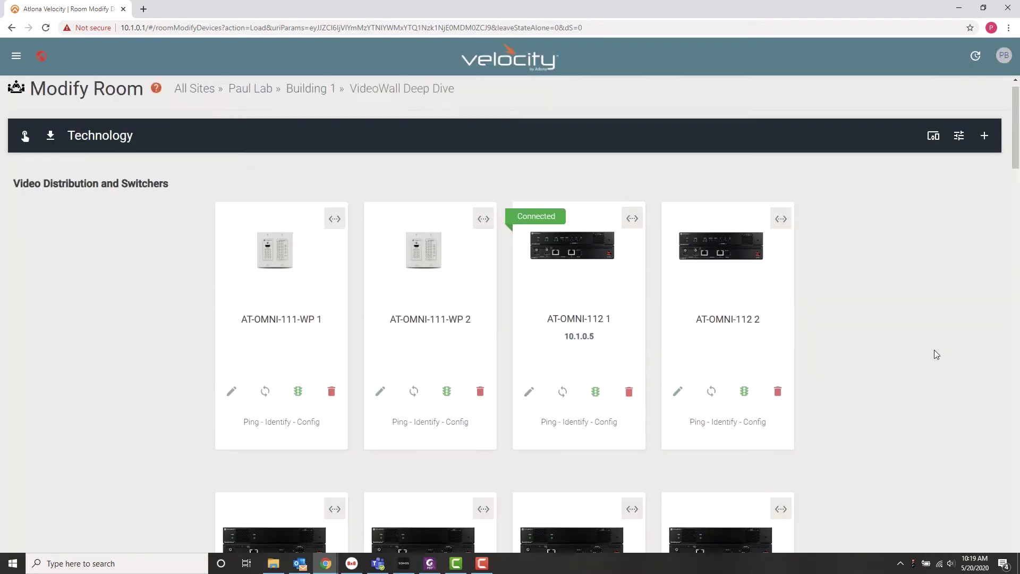
scroll(232, 350, "down", 1)
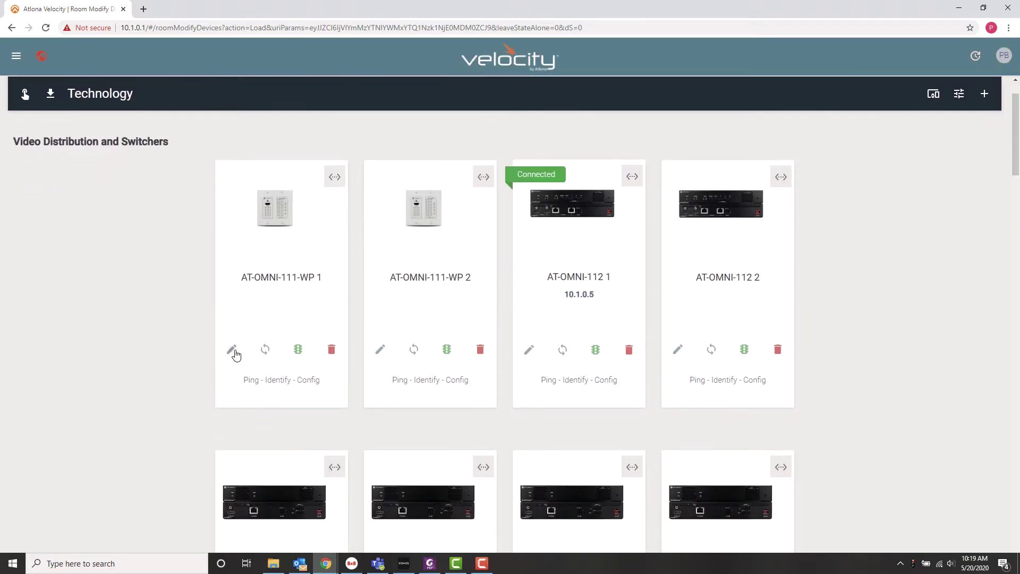
left_click(232, 349)
scroll(382, 346, "down", 6)
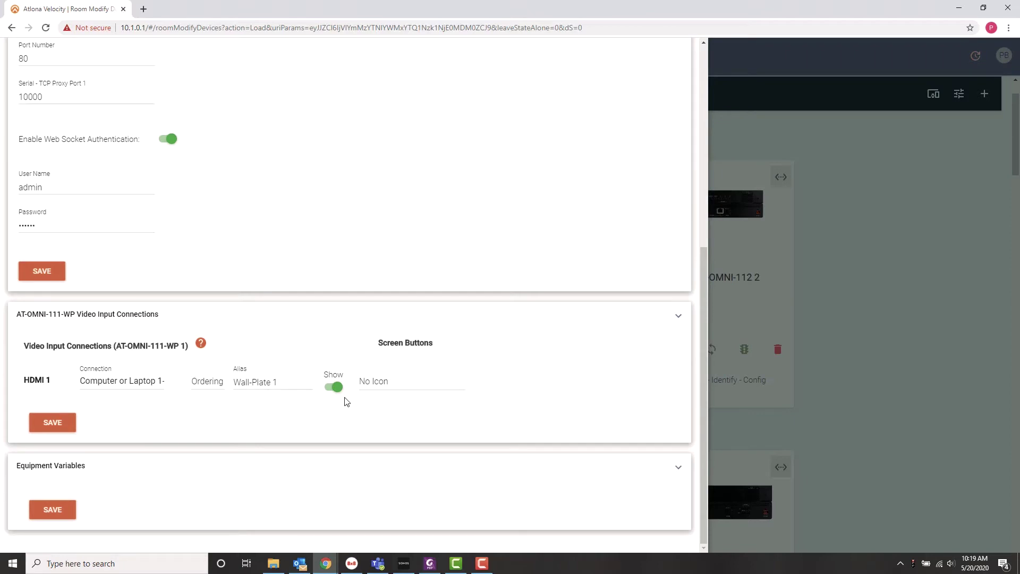
left_click(905, 397)
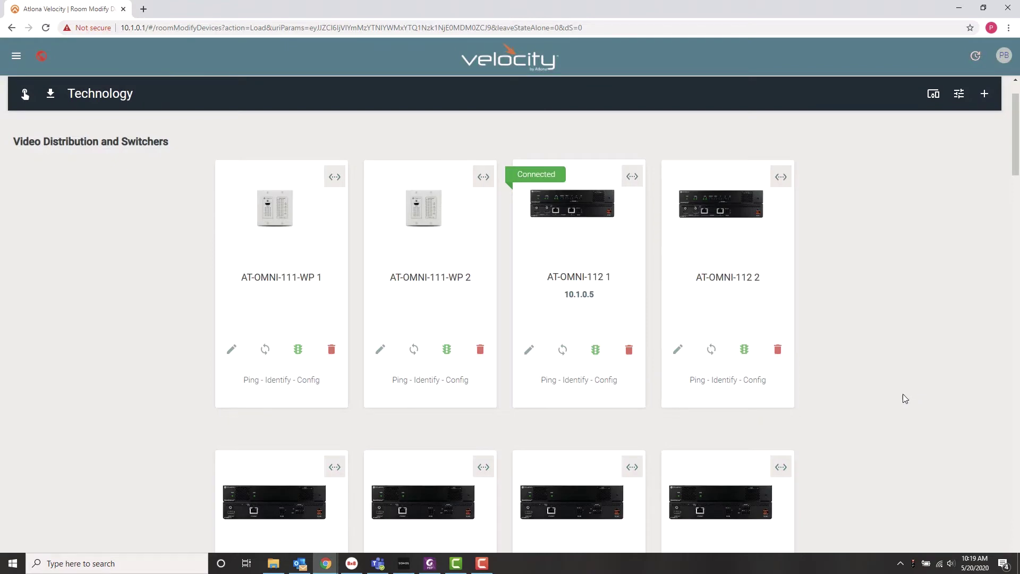
Launch the room's control page, open VIDEO and raise the volume to mid-level.
left_click(25, 93)
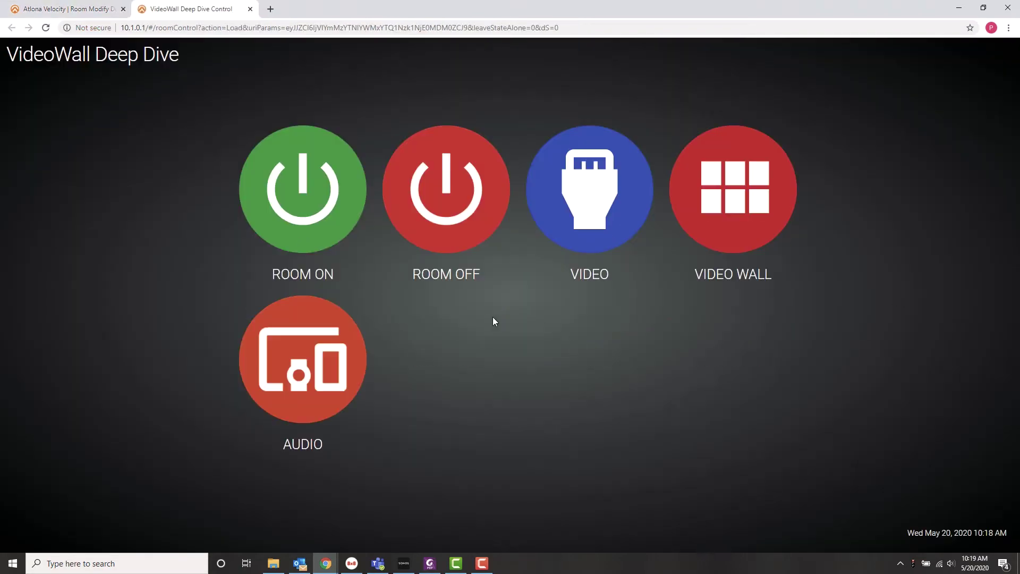
left_click(590, 196)
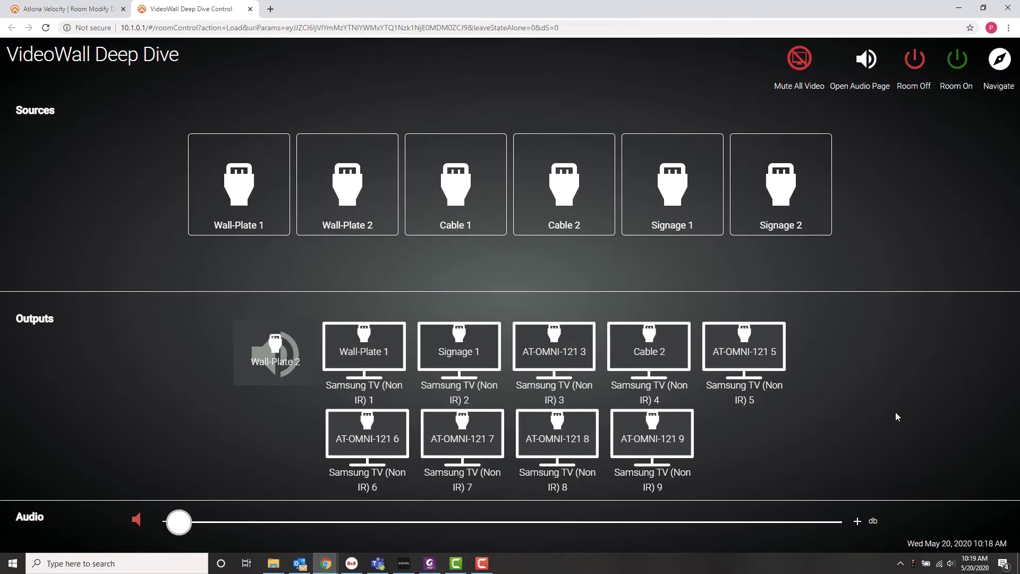
left_click_drag(178, 522, 491, 531)
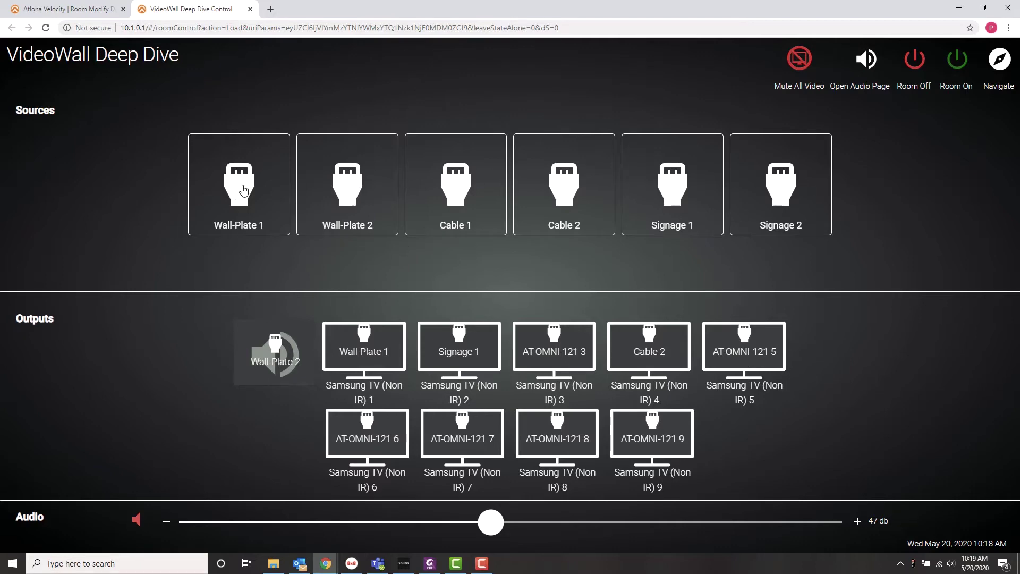
Route Wall-Plate 1 to the audio output and to Samsung TV 1 and TV 2.
left_click_drag(238, 198, 273, 355)
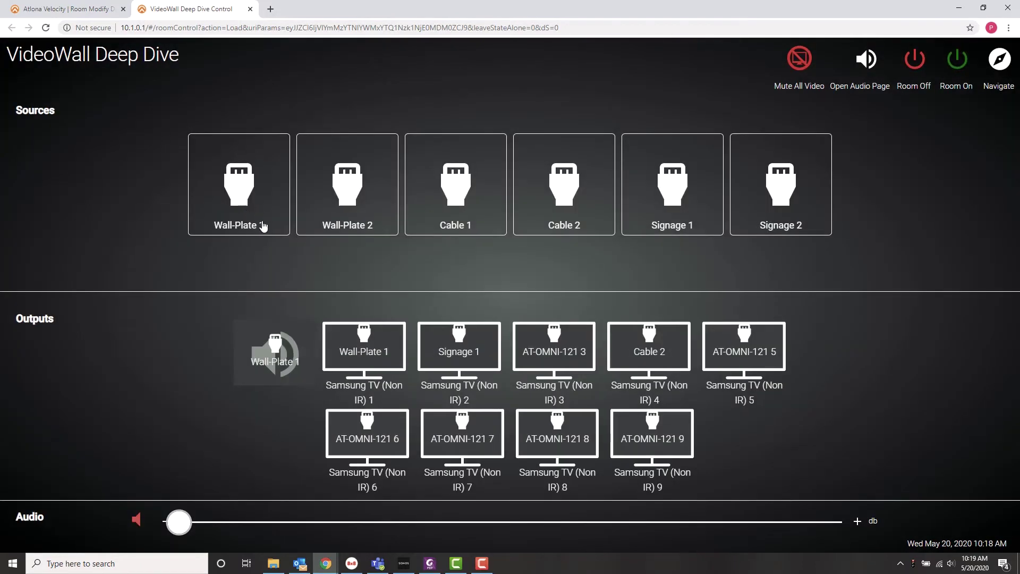
left_click_drag(263, 225, 346, 329)
left_click_drag(261, 184, 459, 348)
Close the control page and open the Velocity Video Wall 1 configuration editor.
left_click(250, 9)
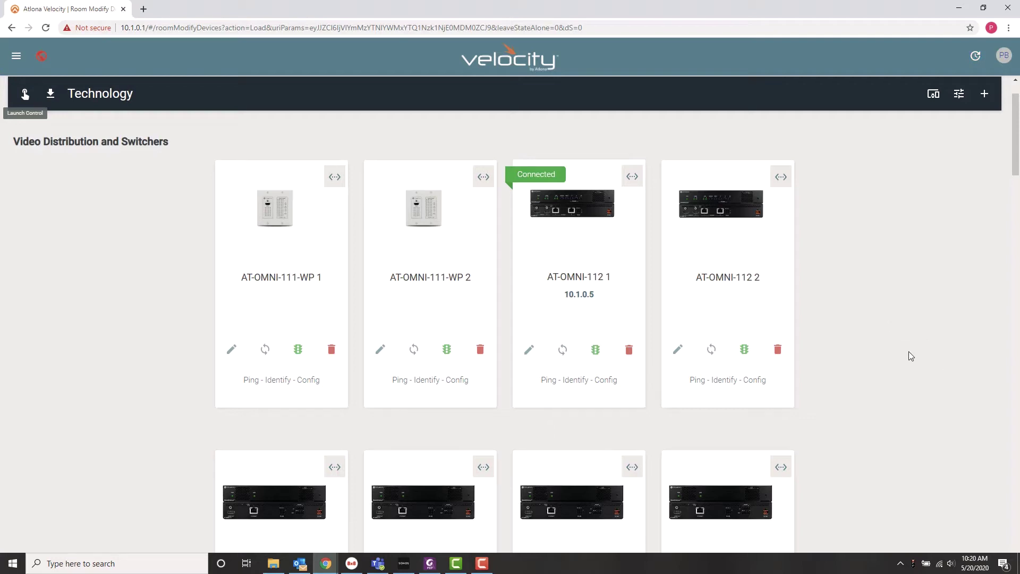
scroll(897, 354, "down", 10)
scroll(895, 361, "down", 20)
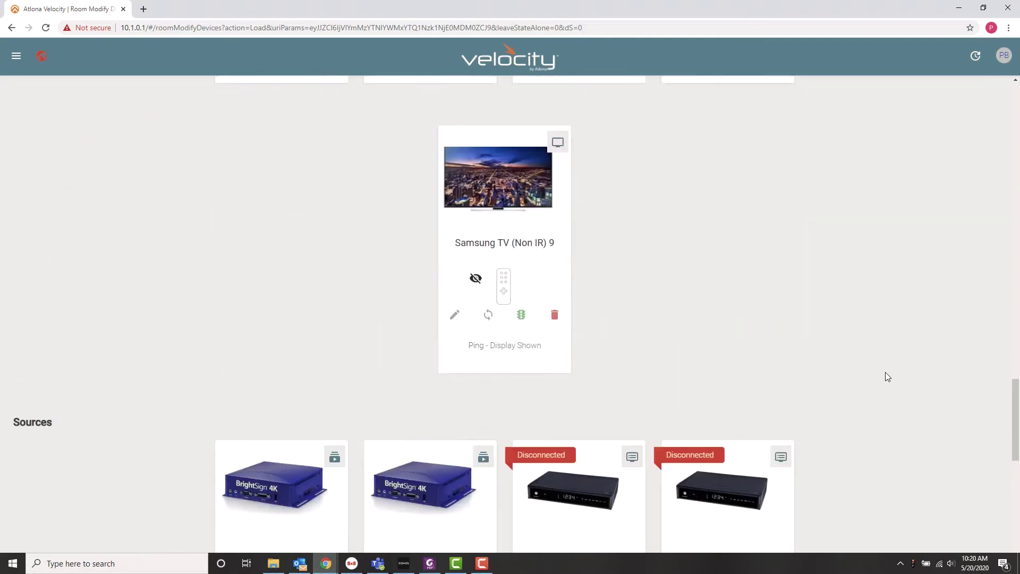
scroll(884, 381, "down", 4)
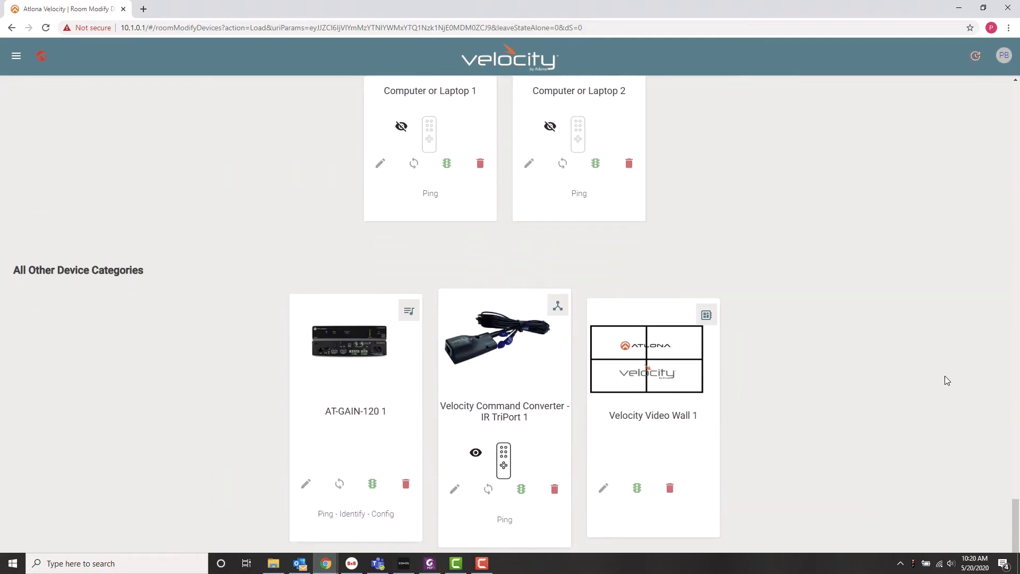
left_click(604, 490)
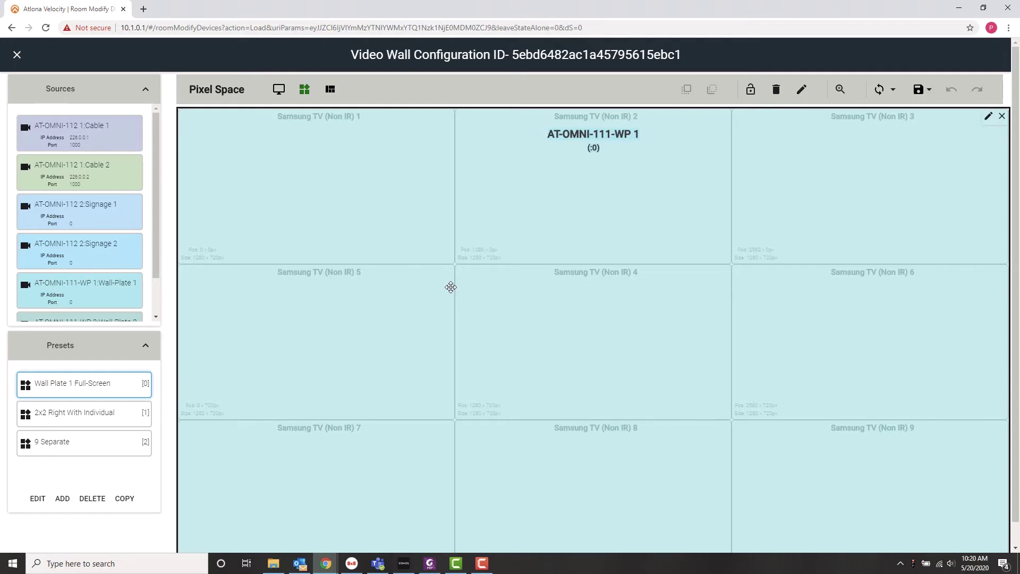
Auto-arrange the nine Samsung TV displays into a 3x3 grid of 1280x720 screens.
left_click(278, 90)
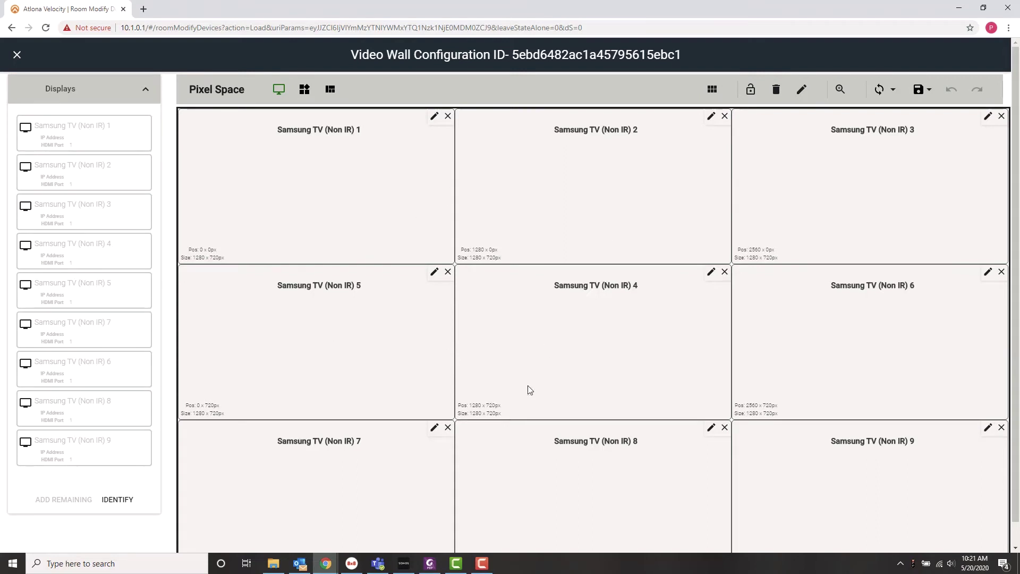
left_click(713, 90)
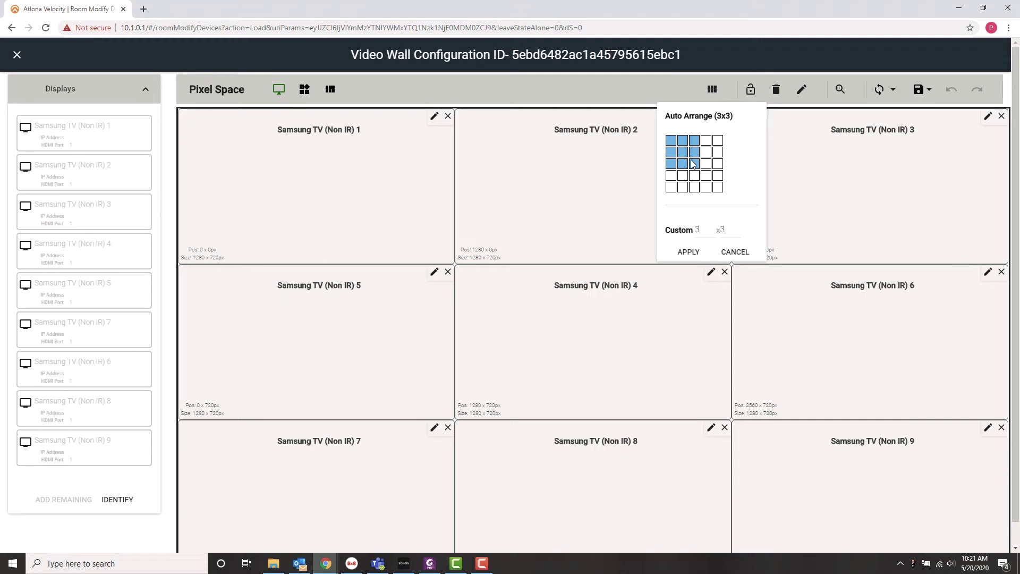
left_click(694, 164)
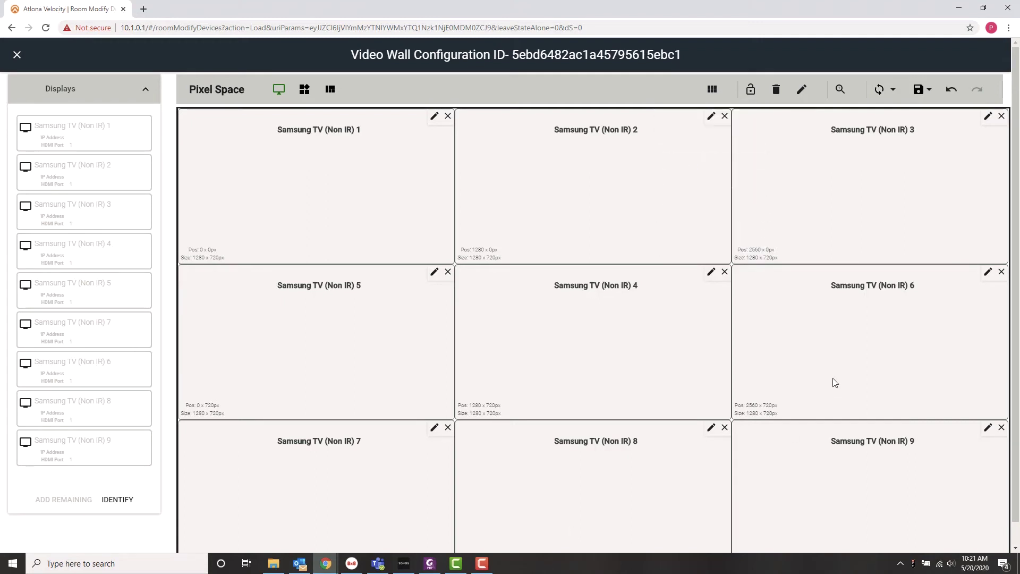
scroll(308, 411, "down", 1)
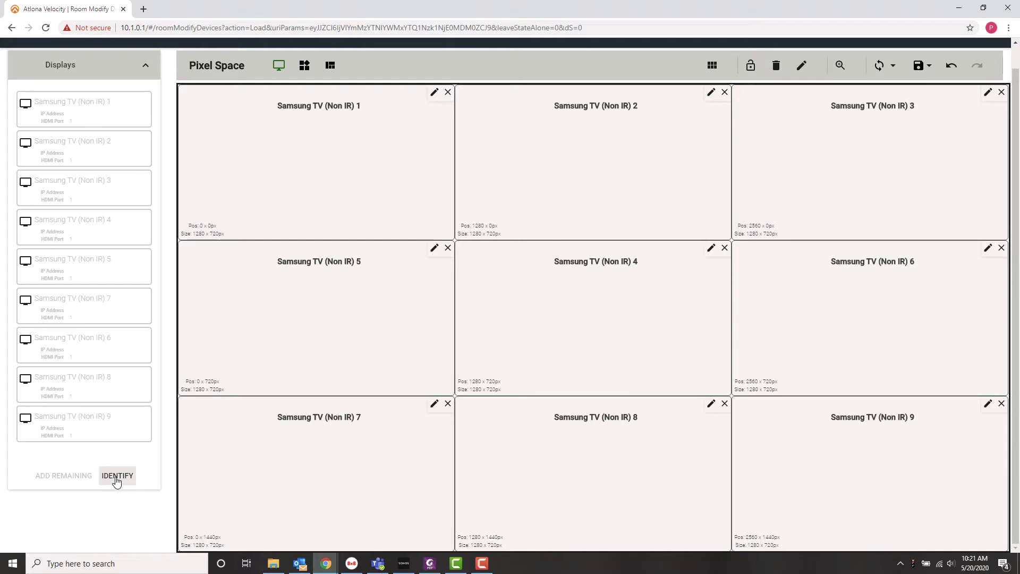
Run IDENTIFY so each of the nine displays shows its number.
left_click(117, 481)
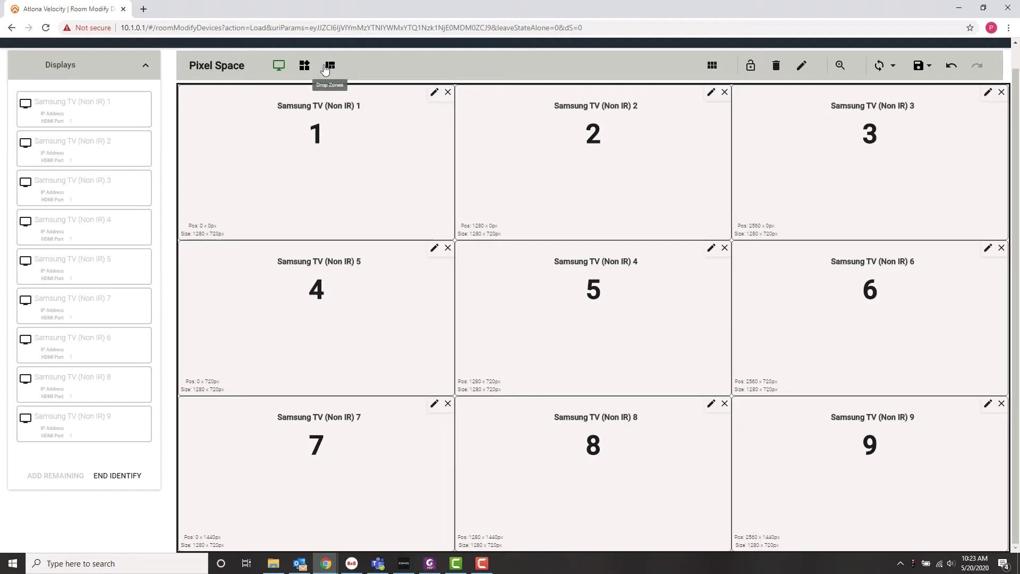
Load the 2x2 Right With Individual preset, then the 9 Separate preset.
left_click(304, 67)
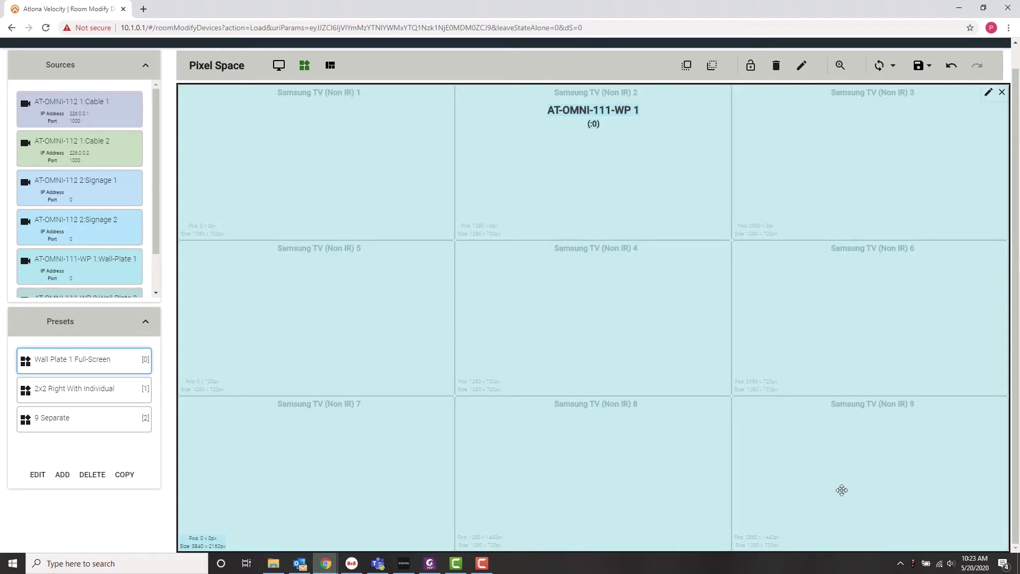
left_click(72, 393)
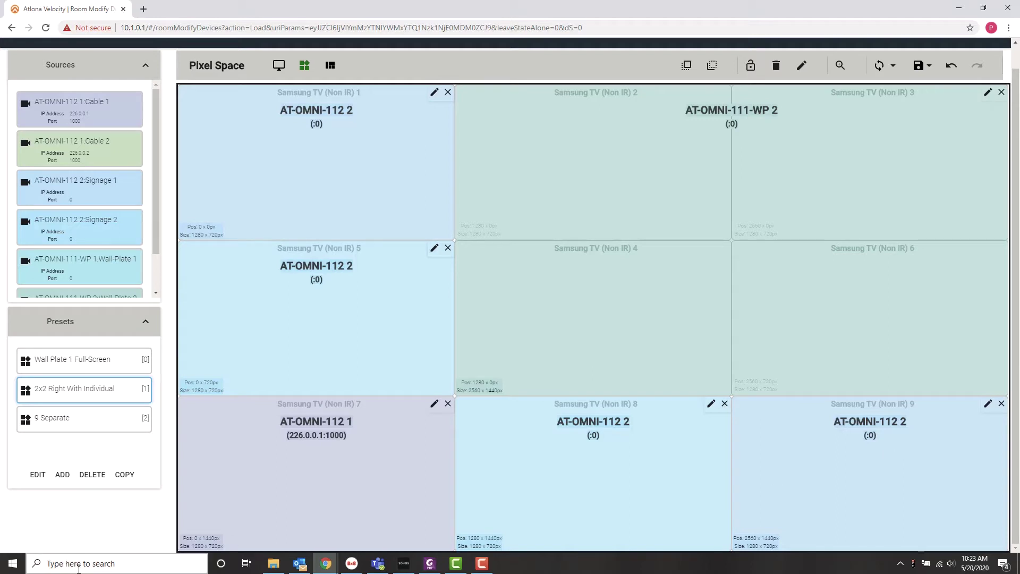
left_click(58, 423)
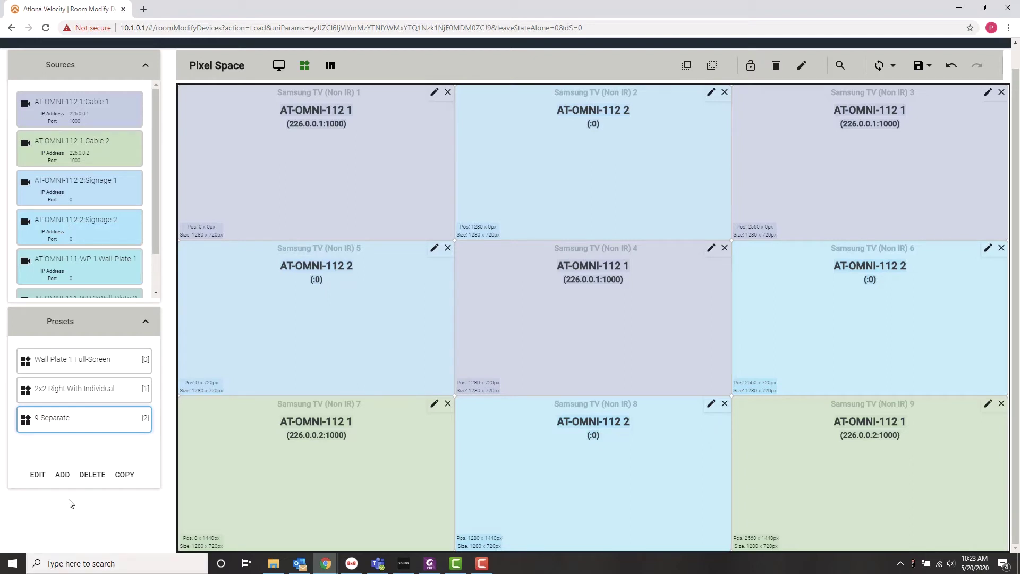
Add a new video wall preset named '2x2 LEFT'.
left_click(62, 475)
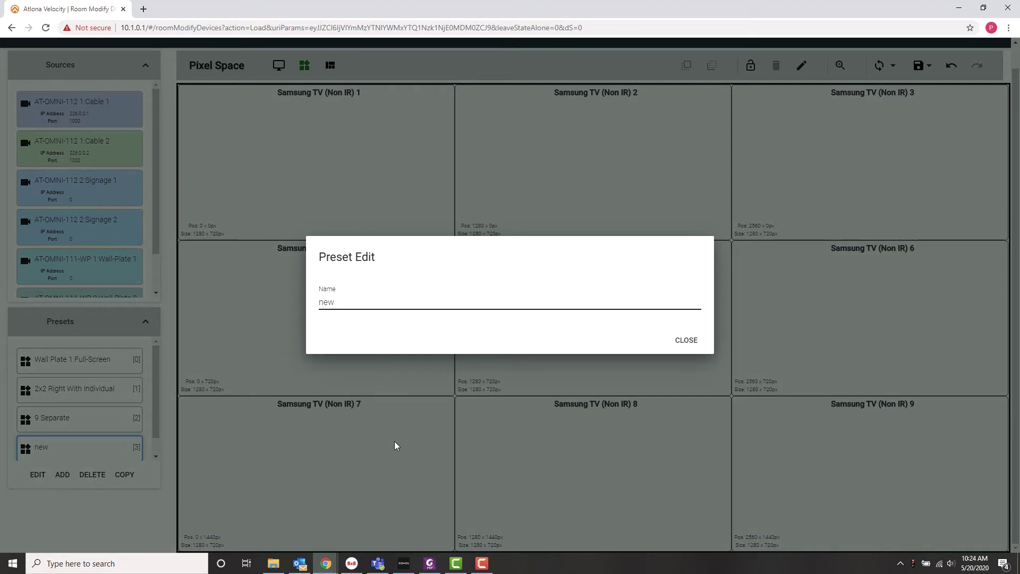
type("2x2 LEFT")
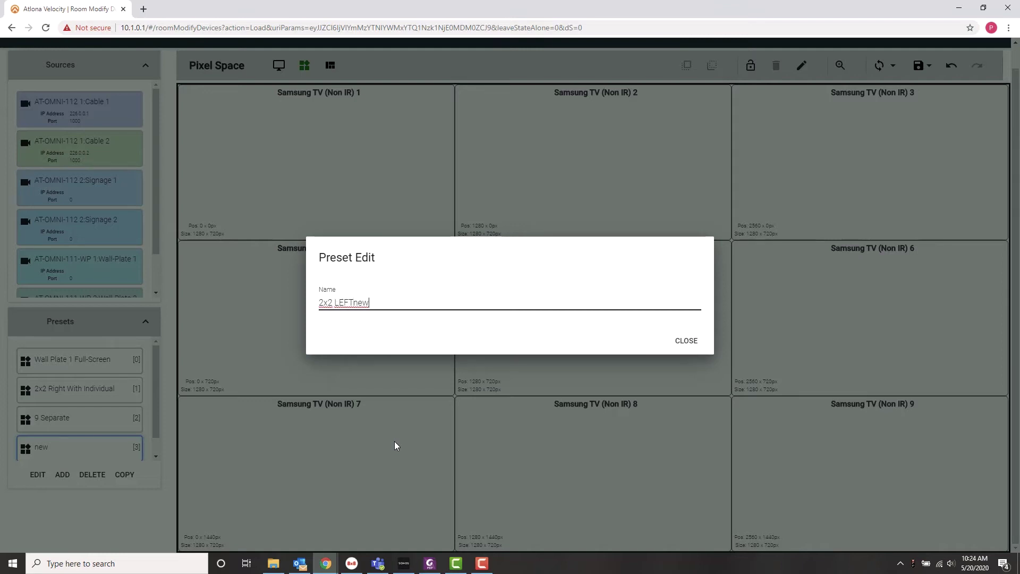
key("Delete")
key("Delete")
key("Delete")
left_click(690, 342)
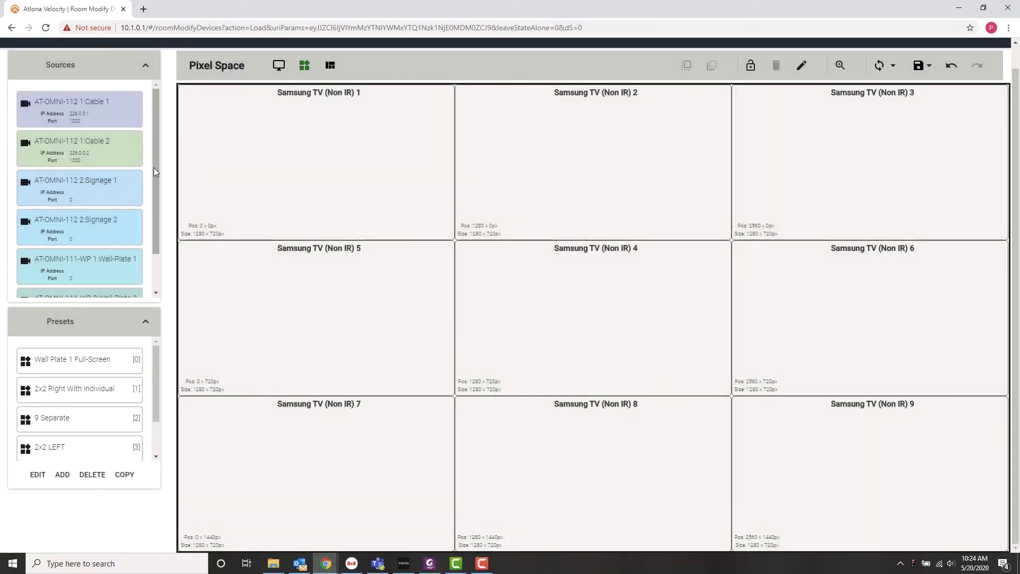
Span Wall-Plate 1 across TVs 2, 3, 4 and 6, put Cables 1 and 2 on the rest, and save.
scroll(155, 168, "down", 1)
left_click_drag(69, 215, 966, 386)
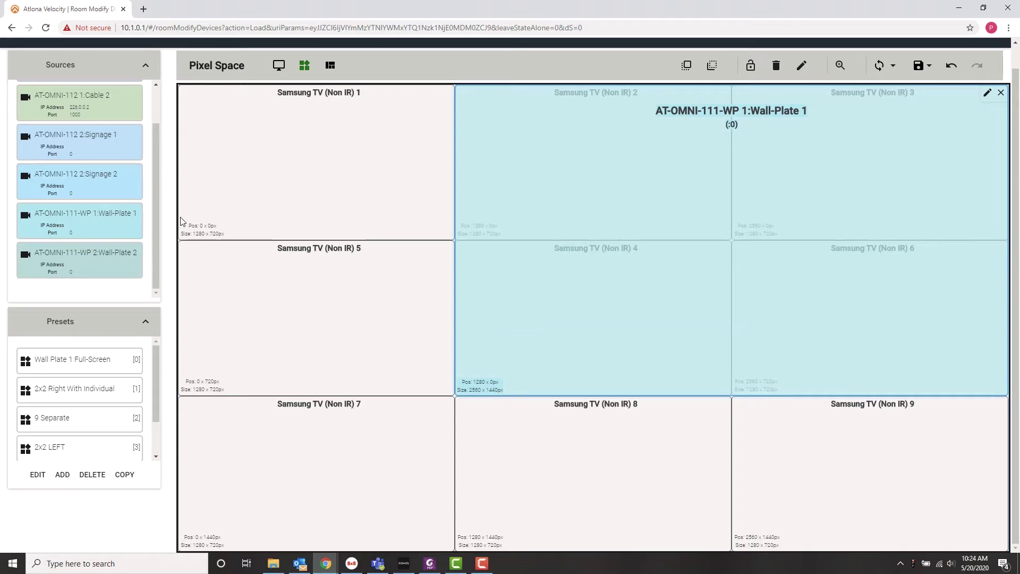
left_click_drag(61, 119, 321, 202)
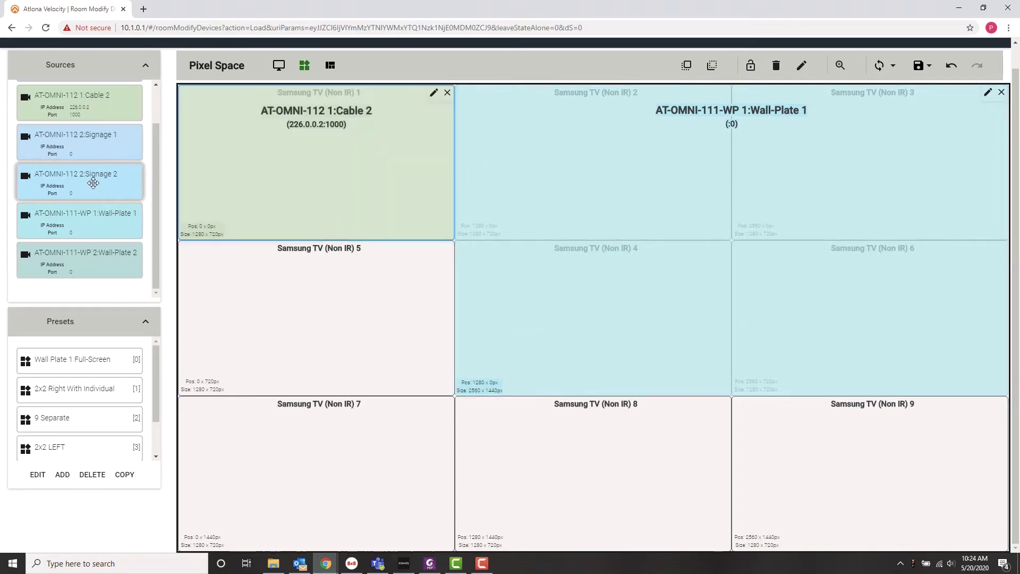
scroll(110, 192, "up", 3)
left_click_drag(80, 133, 291, 470)
left_click_drag(72, 173, 614, 492)
left_click_drag(82, 133, 898, 510)
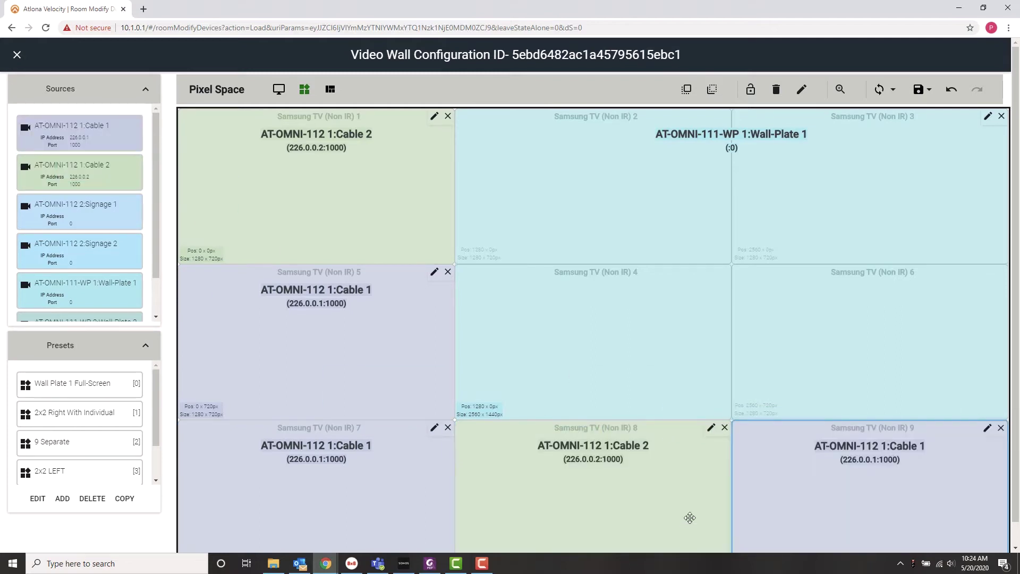
scroll(688, 516, "down", 2)
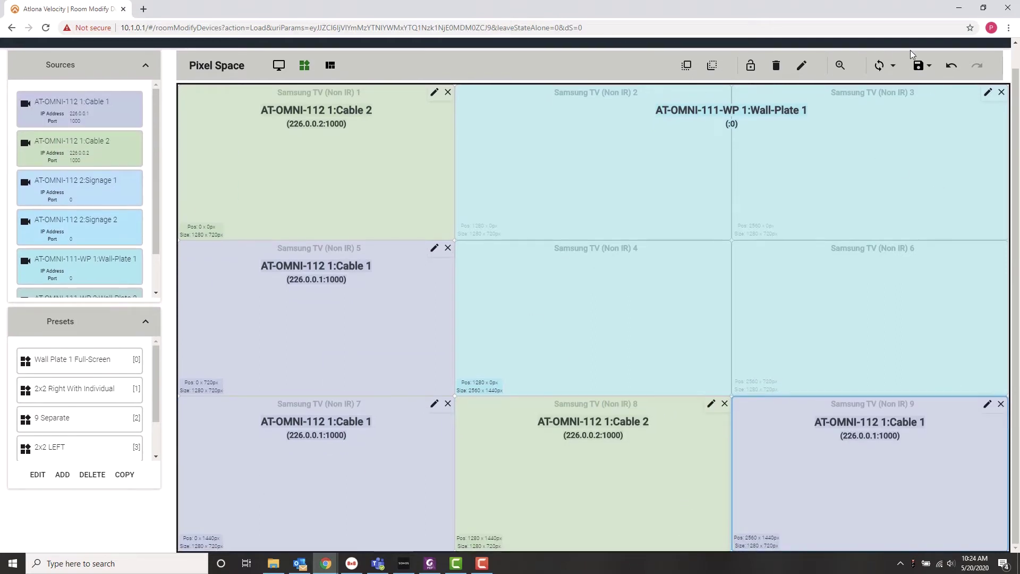
left_click(919, 66)
In Drop Zones, view the Large Image layout, then load the Individual layout.
left_click(334, 66)
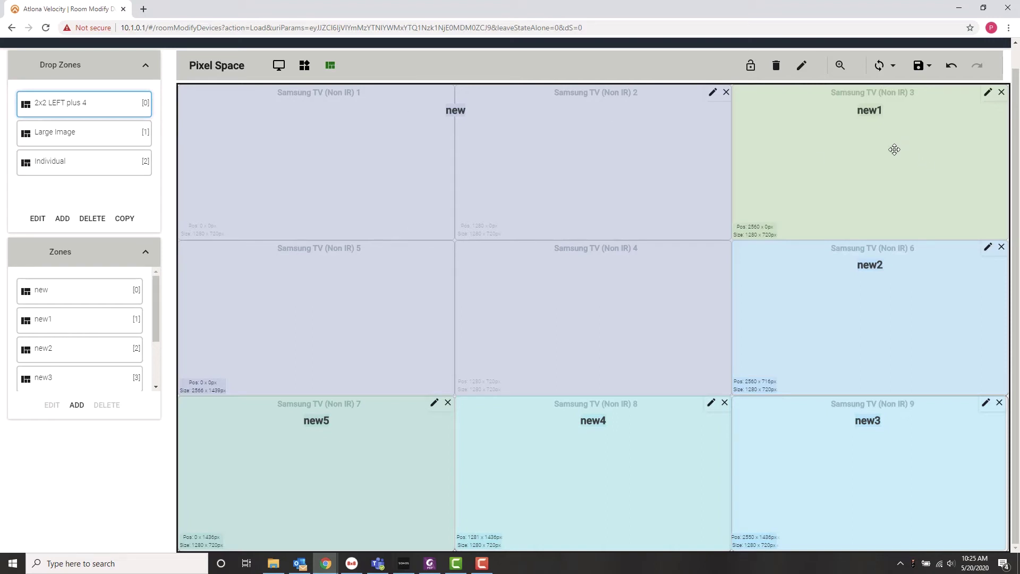
left_click(73, 137)
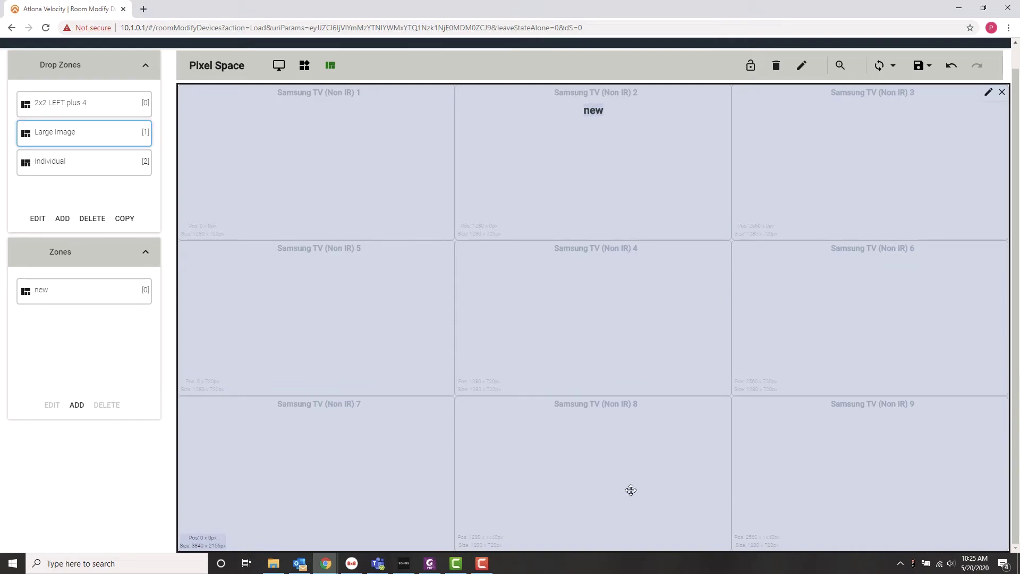
left_click(68, 163)
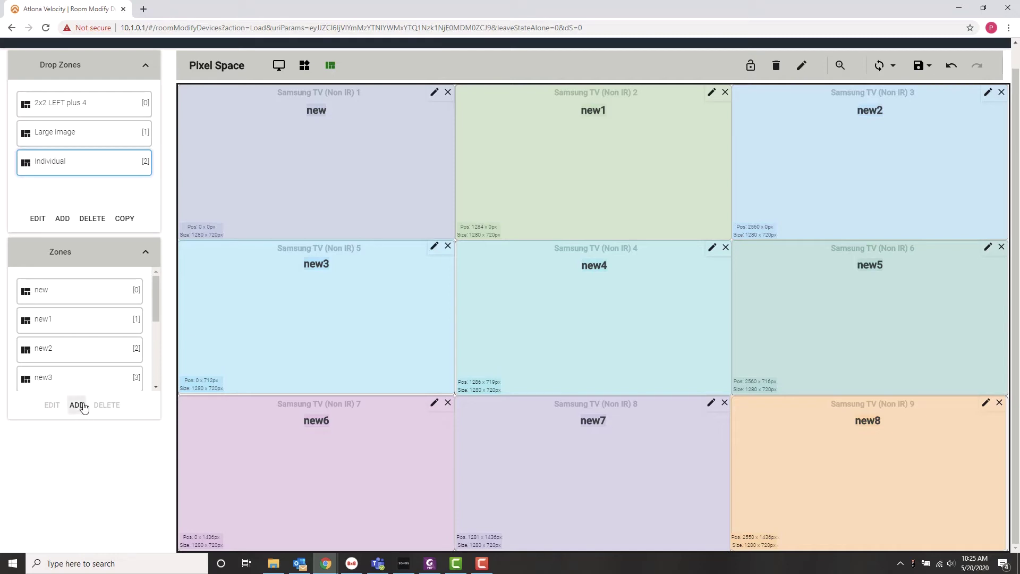
Add a new drop zone and rename it '2x2 RIGHT'.
left_click(66, 218)
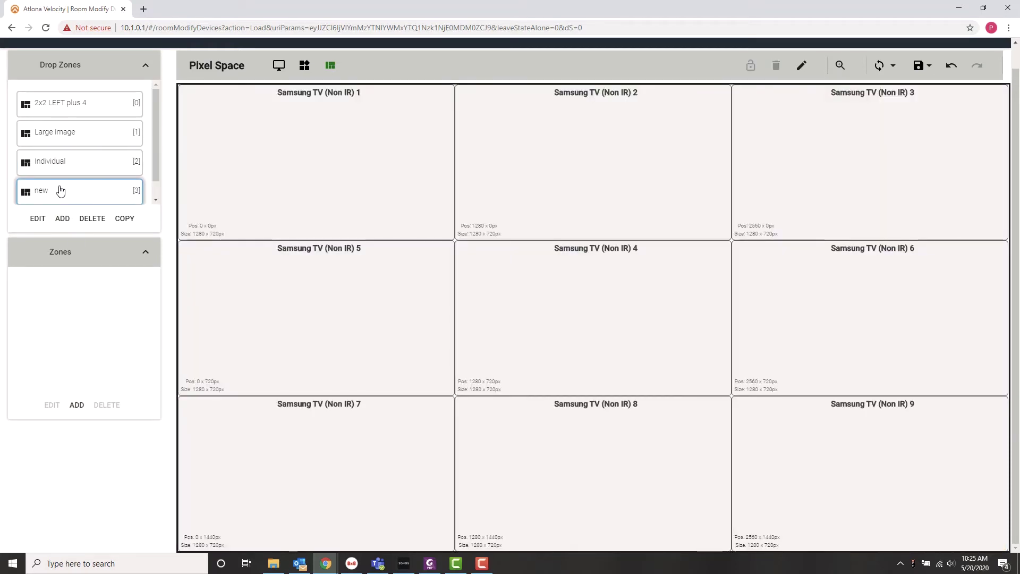
left_click(37, 218)
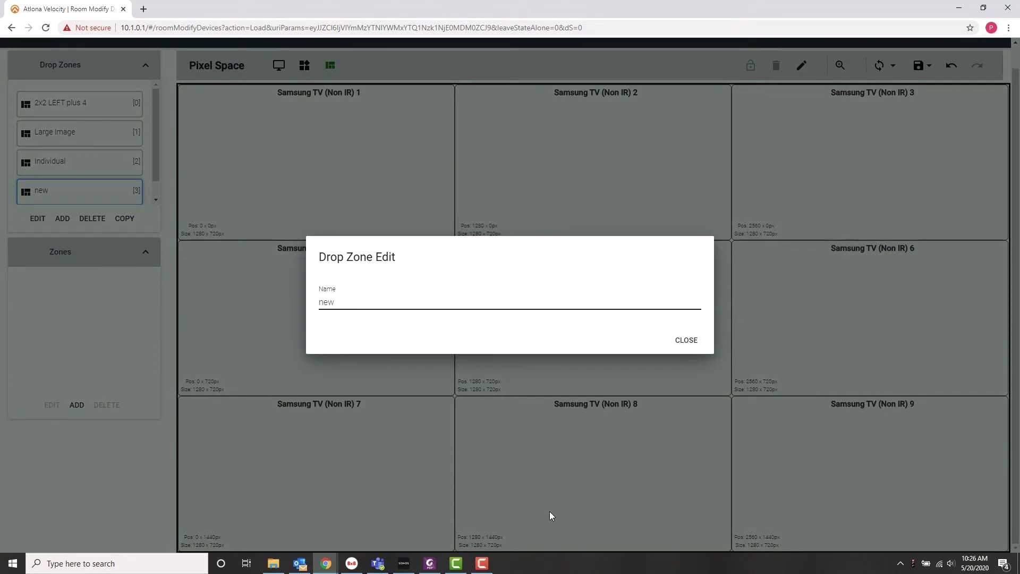
type("2x2")
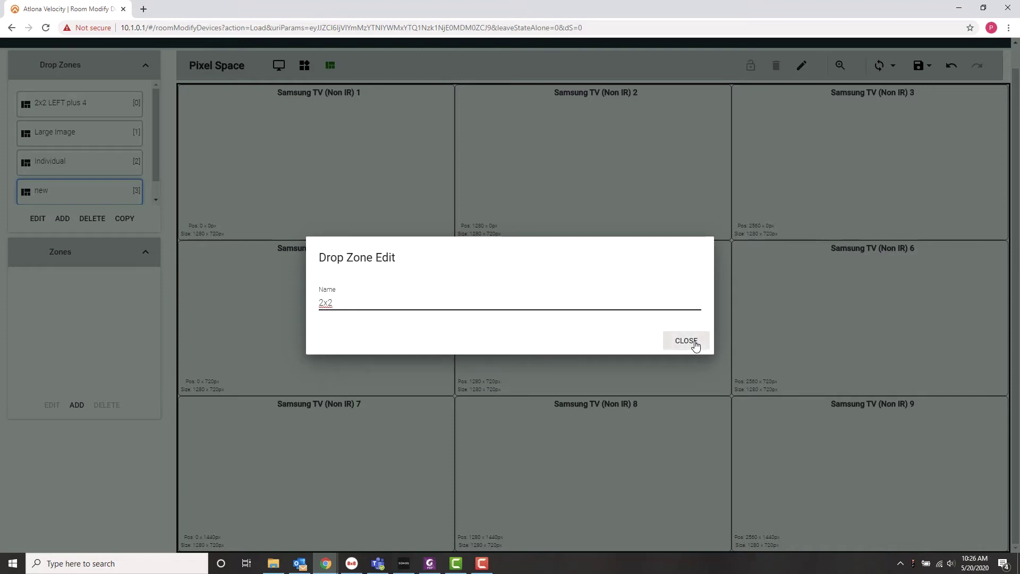
type("RIGHT")
left_click(685, 340)
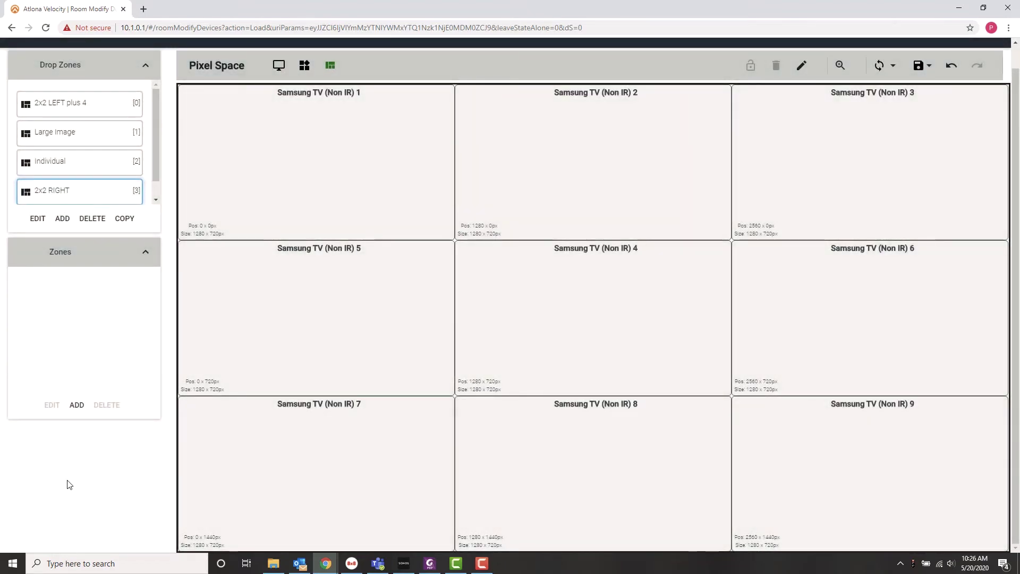
Add zone new over TVs 2, 3, 4 and 6, new1 on TV 1, new2 on TV 5.
left_click(76, 407)
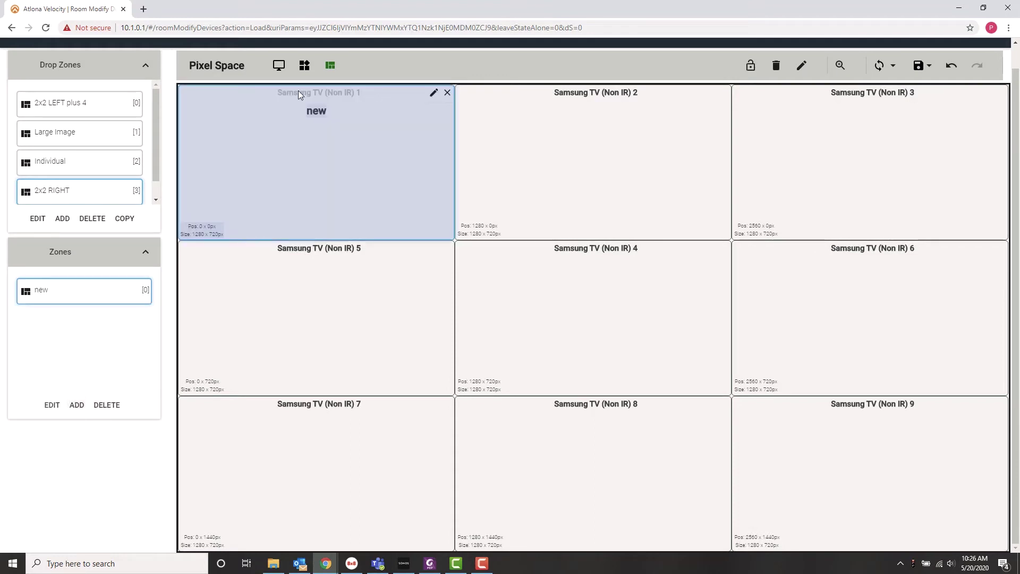
left_click_drag(280, 152, 822, 299)
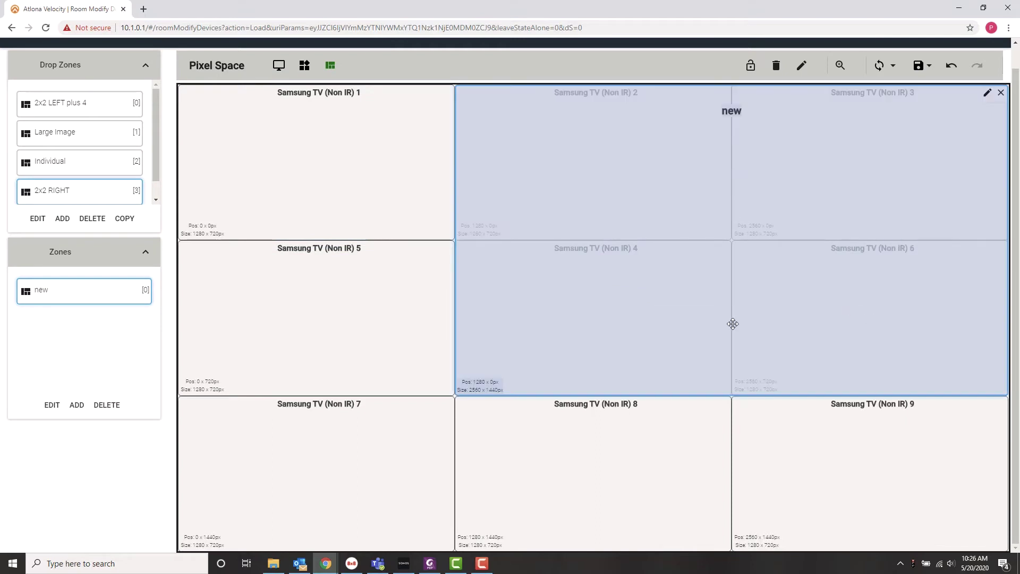
left_click(76, 406)
mouse_move(291, 194)
left_mouse_down()
mouse_move(349, 250)
mouse_move(296, 195)
left_mouse_up()
left_click(88, 419)
left_click_drag(365, 170, 333, 325)
Add zones new3, new4 and new5 on TVs 7, 8 and 9, then save the configuration.
left_click(78, 408)
left_click_drag(269, 170, 285, 485)
left_click(77, 405)
left_click_drag(282, 184, 558, 494)
left_click(76, 405)
left_click_drag(378, 207, 902, 512)
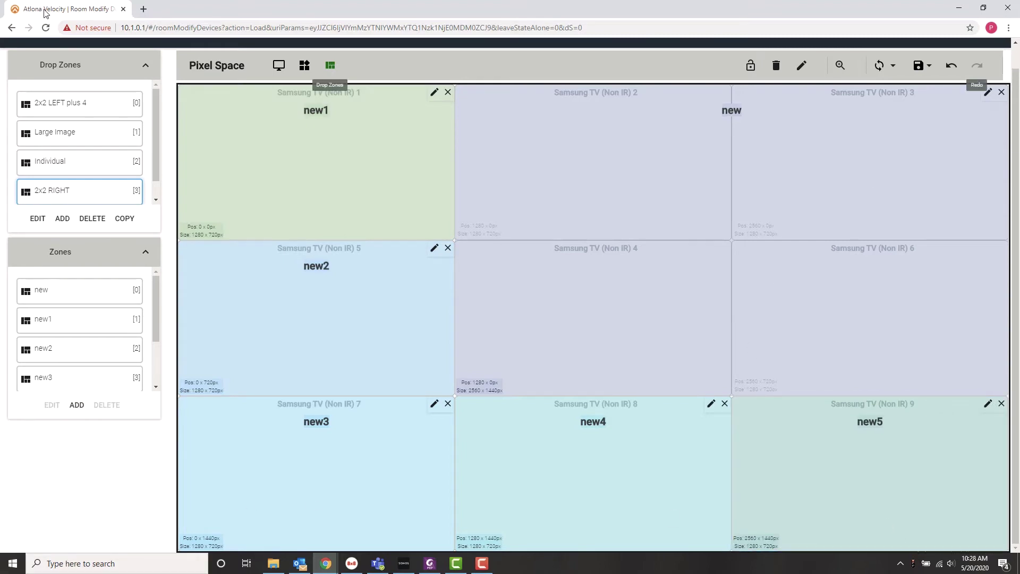
scroll(24, 133, "up", 1)
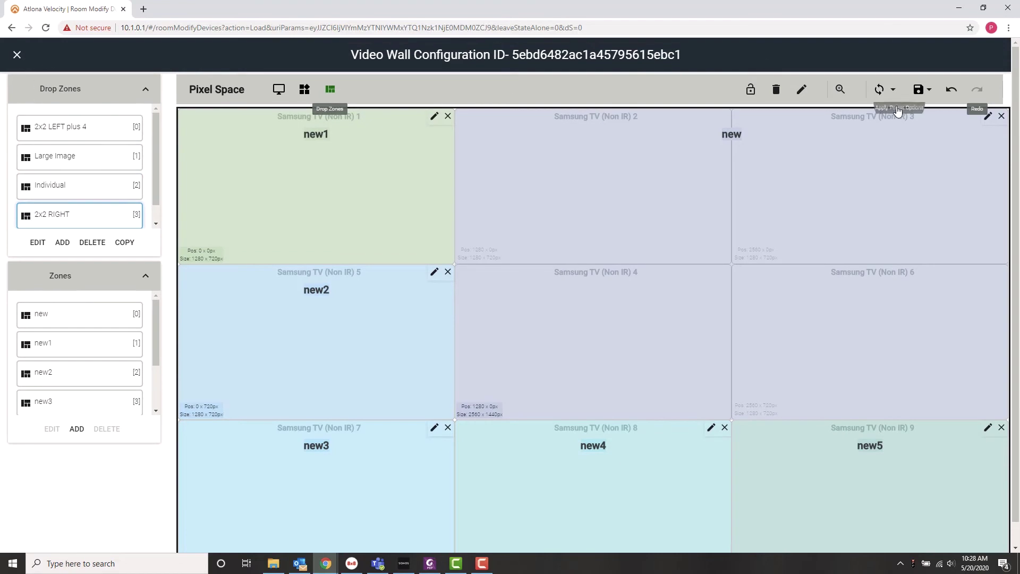
left_click(918, 92)
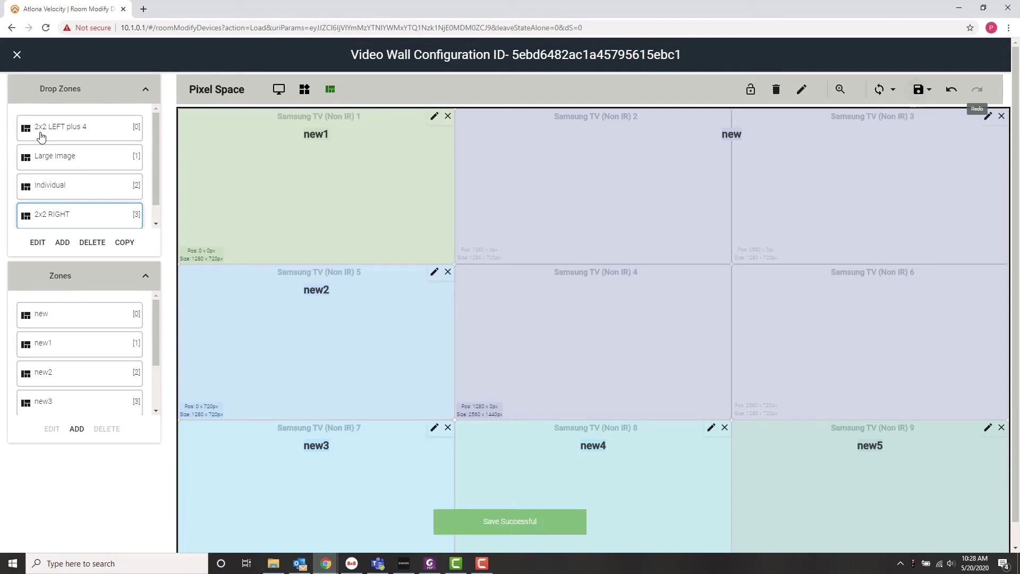
Close the video wall configuration and open the room's Video Wall controls.
left_click(18, 56)
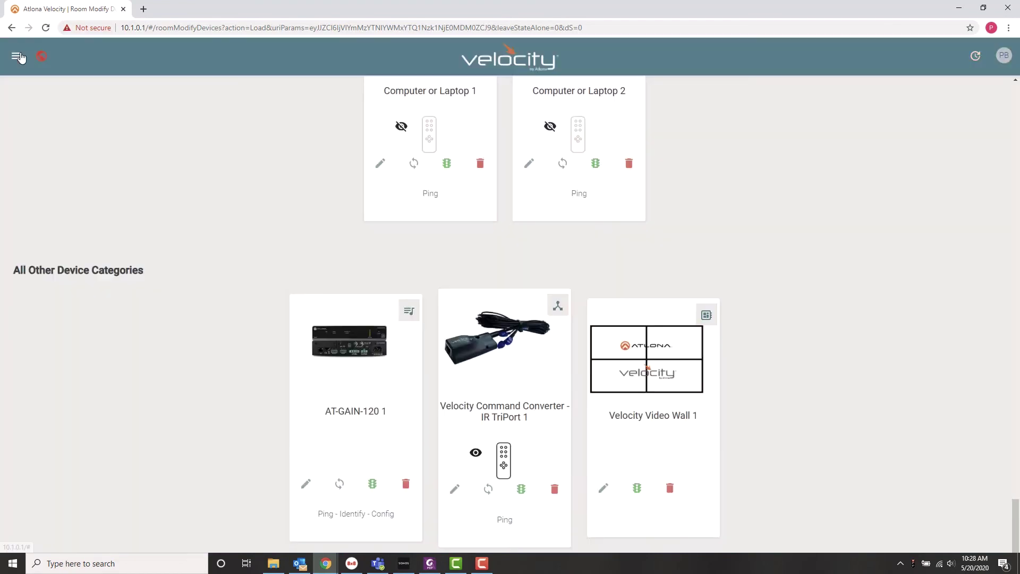
left_click_drag(1015, 526, 1014, 106)
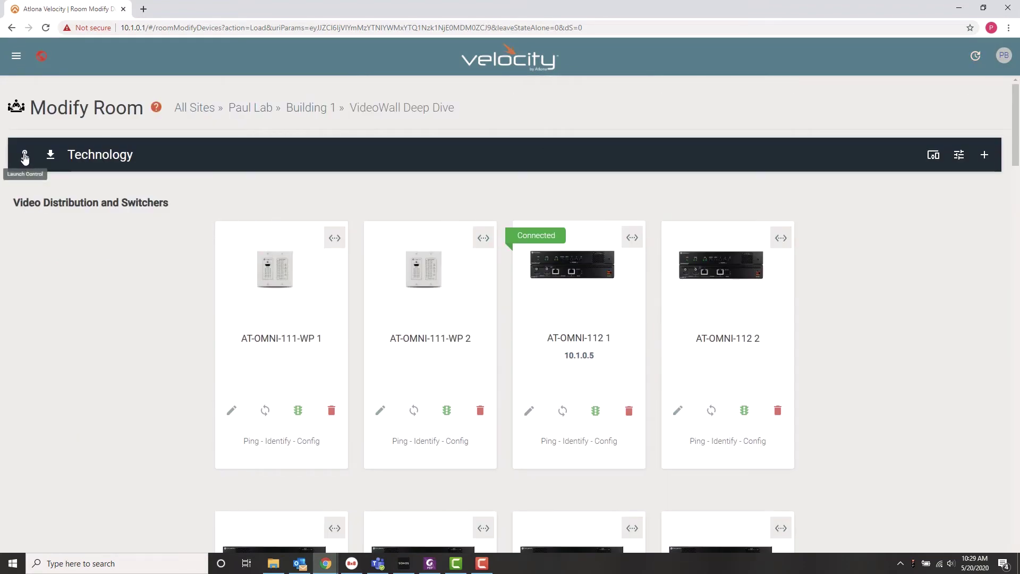
left_click(25, 154)
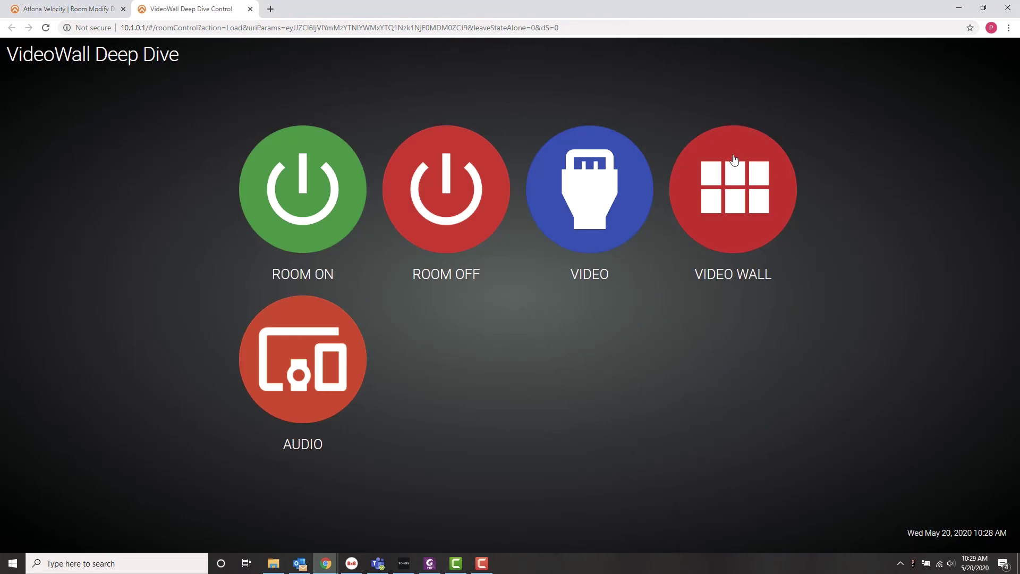
left_click(735, 199)
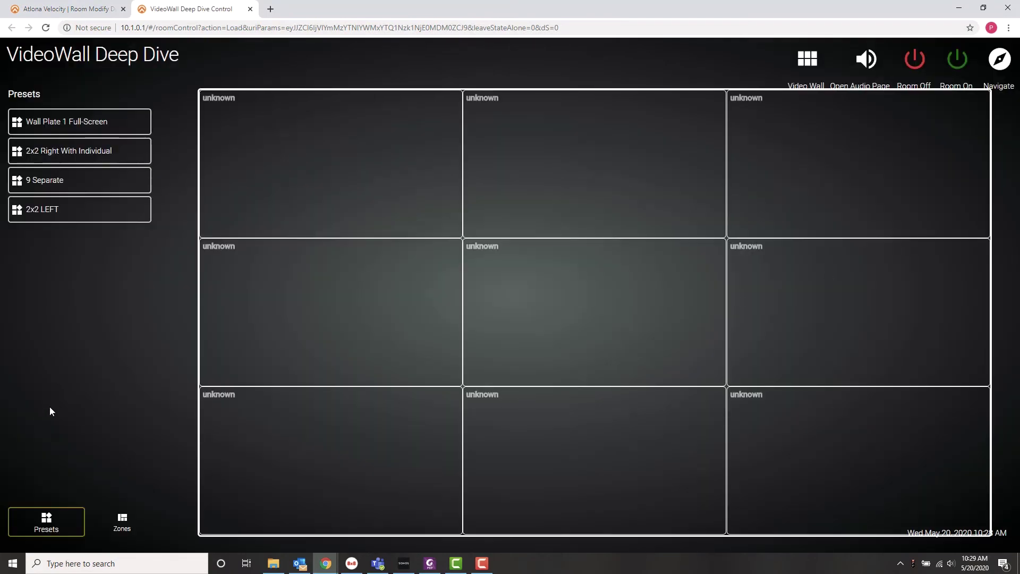
Apply the Wall Plate 1 Full-Screen, 2x2 Right With Individual, 9 Separate and 2x2 LEFT presets.
left_click(72, 123)
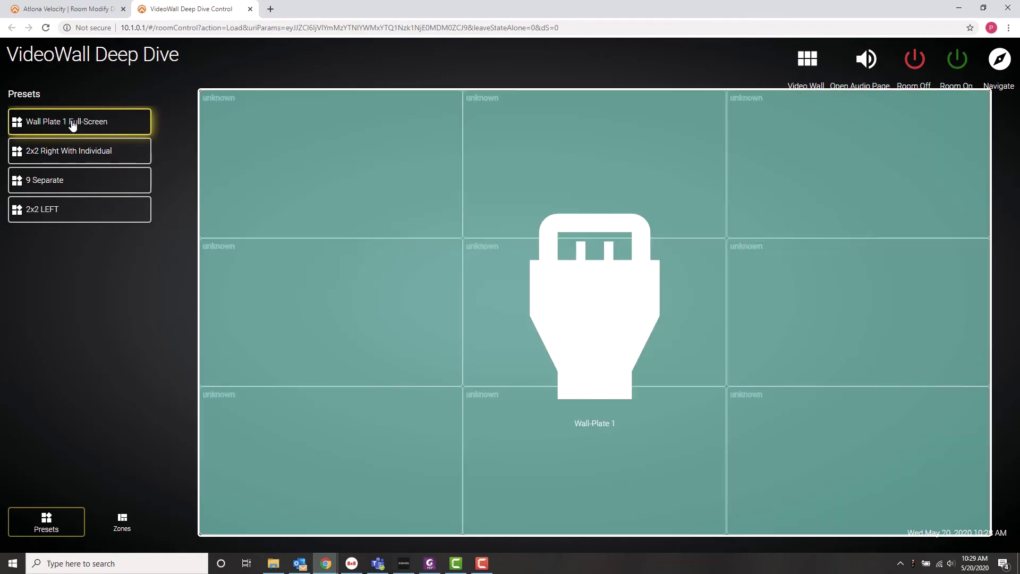
left_click(67, 152)
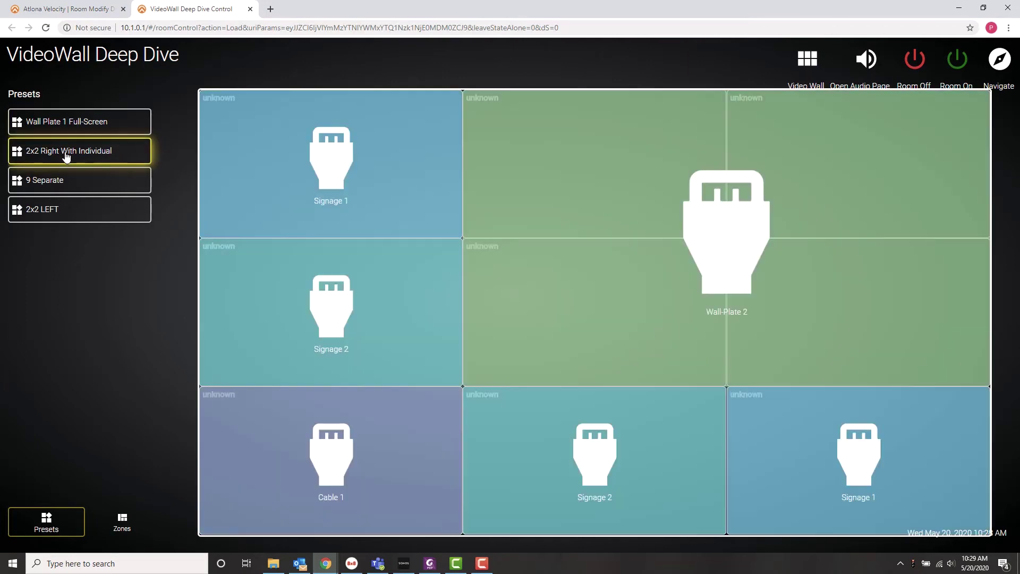
left_click(71, 181)
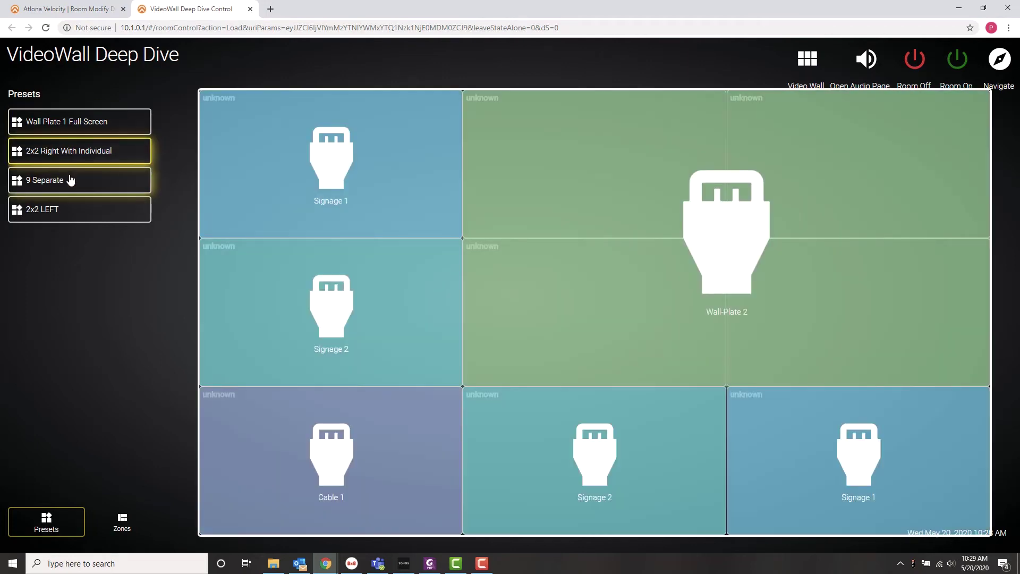
left_click(73, 211)
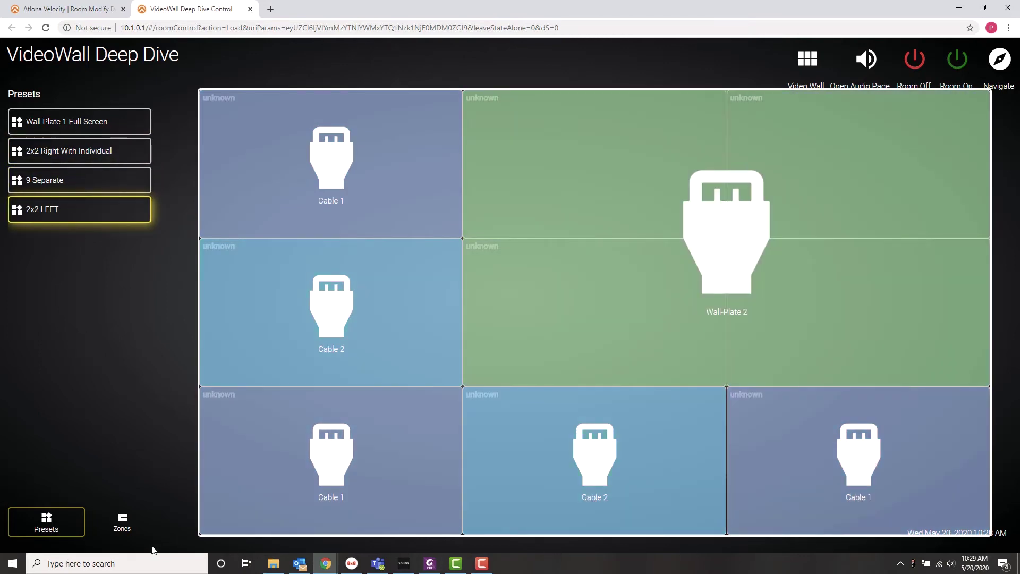
left_click(122, 520)
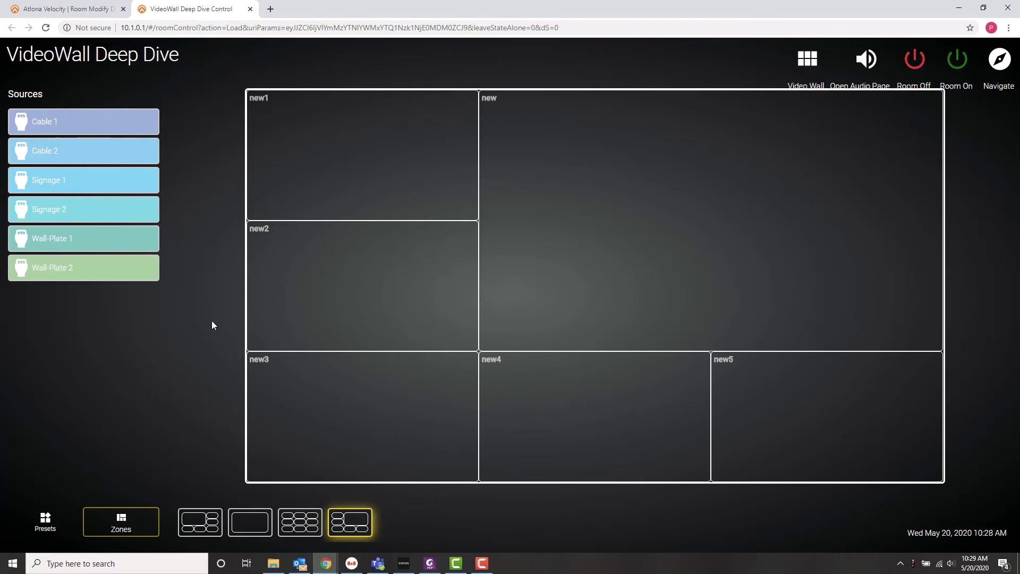
On the single-zone layout, send Signage 1, Wall-Plate 1, Wall-Plate 2, then Cable 1 wall-wide.
left_click(246, 525)
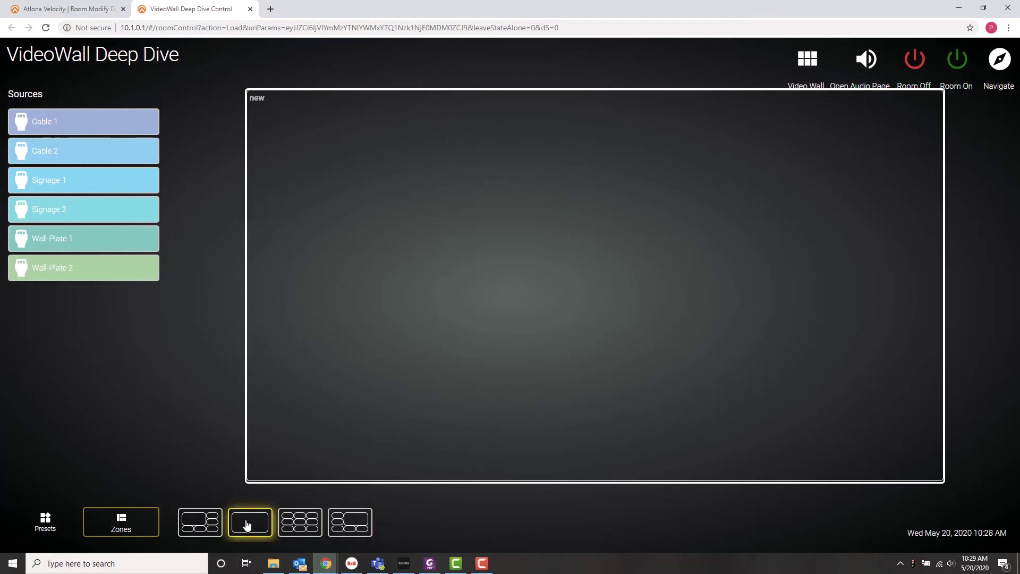
left_click_drag(79, 183, 523, 263)
left_click_drag(84, 237, 298, 260)
left_click_drag(75, 267, 368, 369)
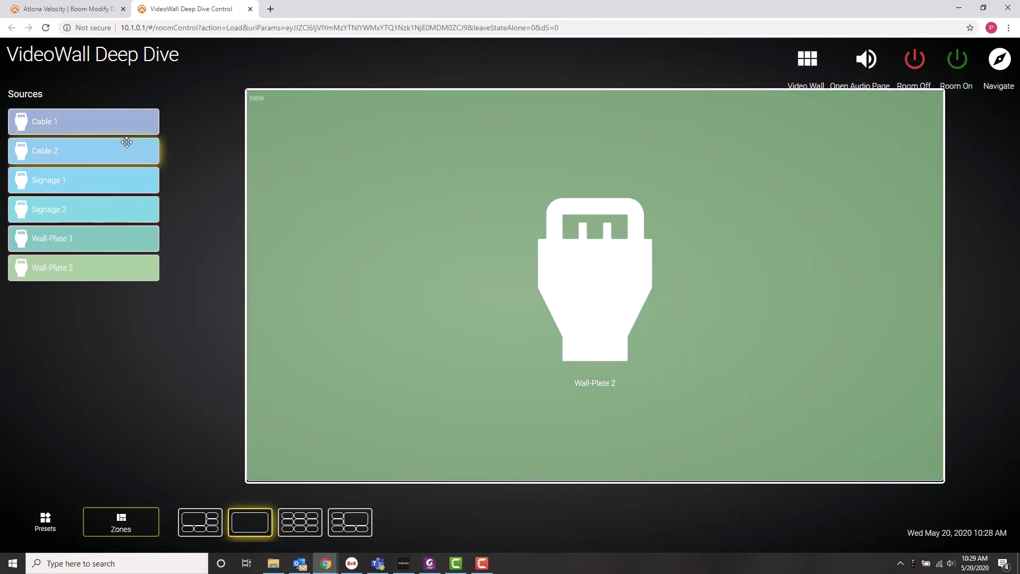
left_click_drag(125, 116, 446, 383)
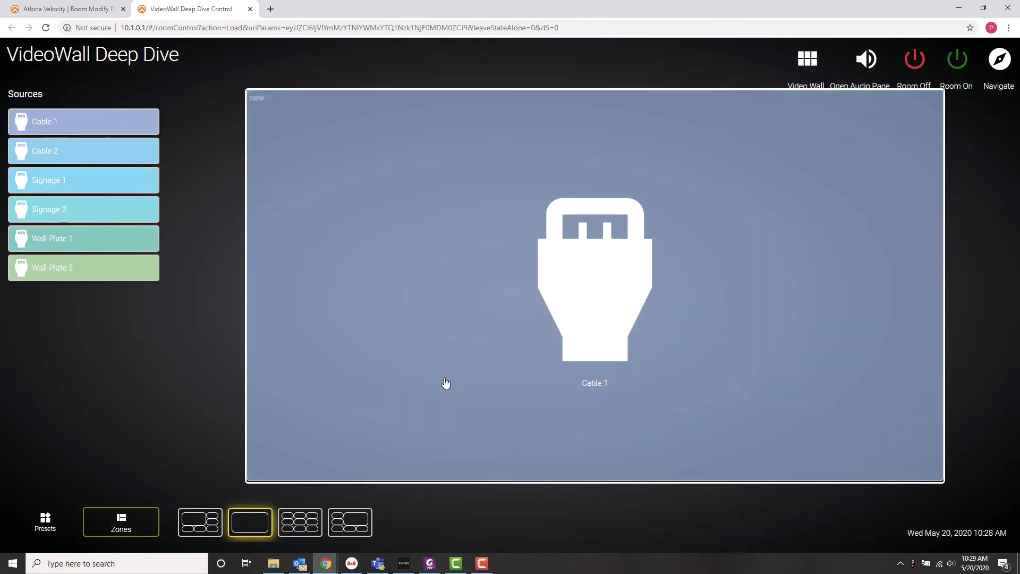
On the large-zone-plus-five layout, route Wall-Plate 1, Cable 1, Cable 2, Signage 1 and Wall-Plate 2 to zones.
left_click(199, 523)
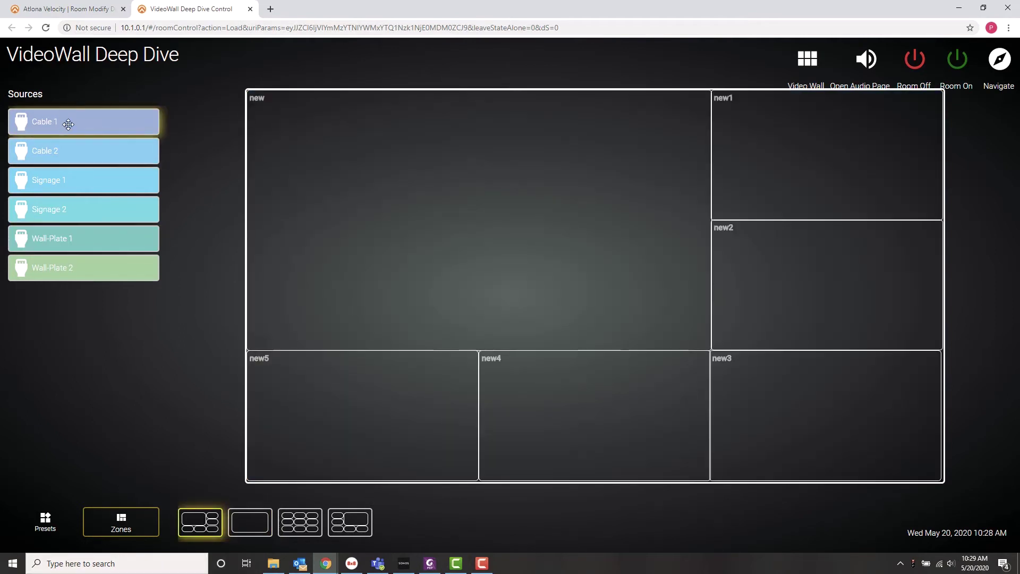
left_click_drag(110, 234, 417, 214)
left_click_drag(80, 127, 827, 154)
left_click_drag(74, 158, 827, 282)
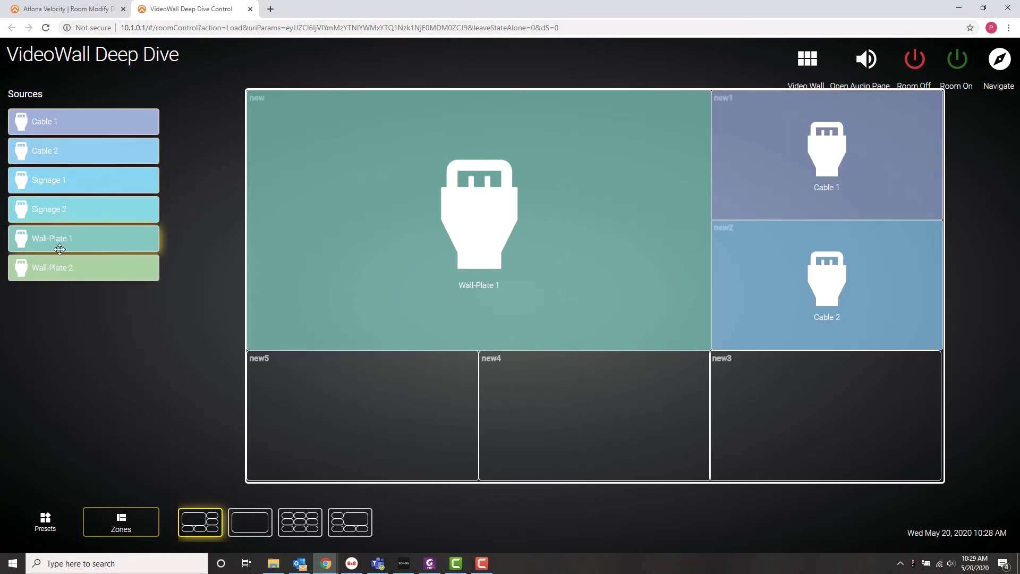
left_click_drag(130, 180, 328, 449)
left_click_drag(79, 180, 595, 414)
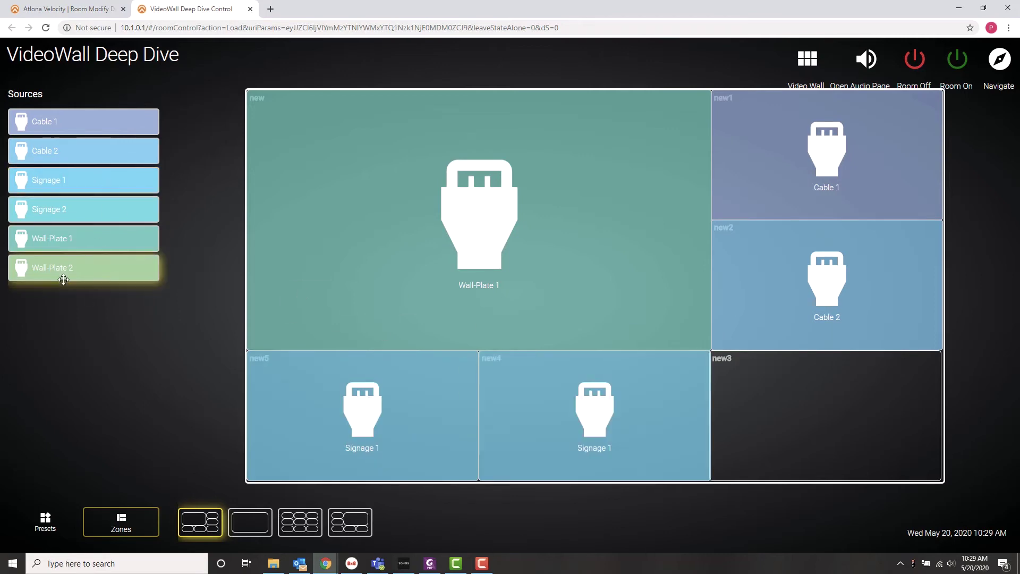
left_click_drag(73, 271, 854, 444)
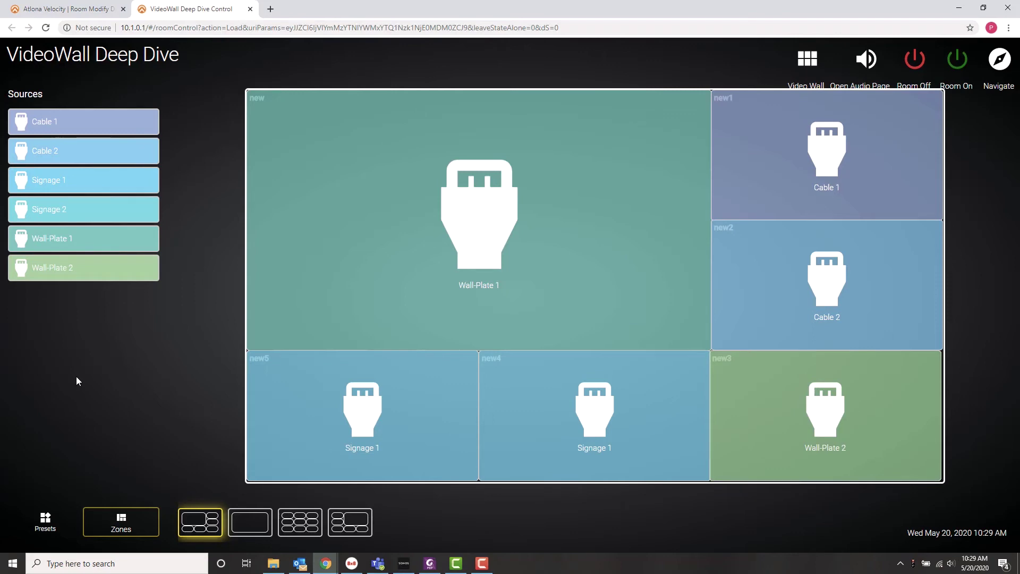
left_click_drag(75, 121, 794, 449)
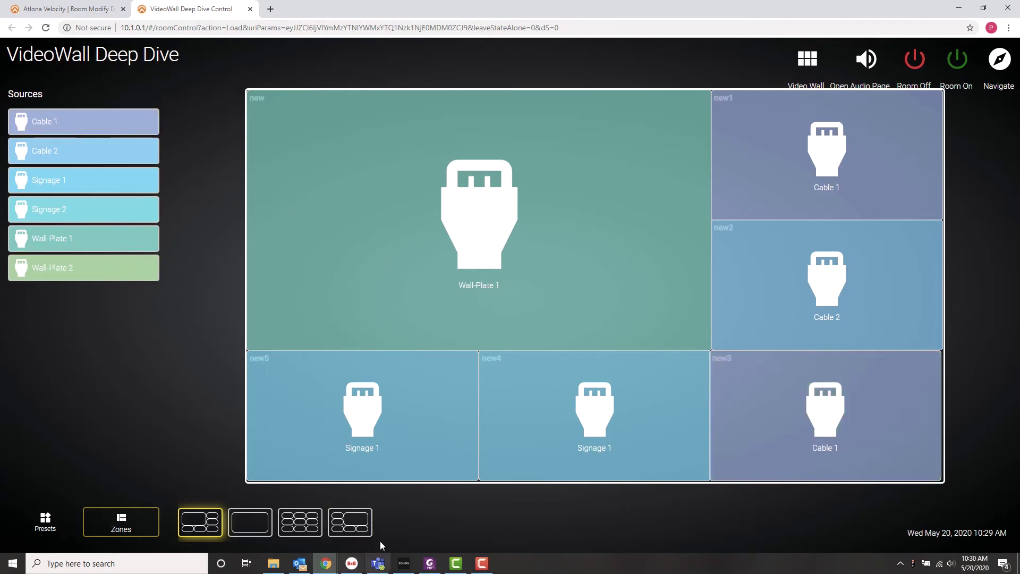
On the nine-zone layout, put Cable 1 in new, Signage 1 in new4, Signage 2 in new8.
left_click(300, 523)
left_click_drag(41, 127, 362, 154)
left_click_drag(48, 180, 546, 291)
left_click_drag(53, 210, 792, 425)
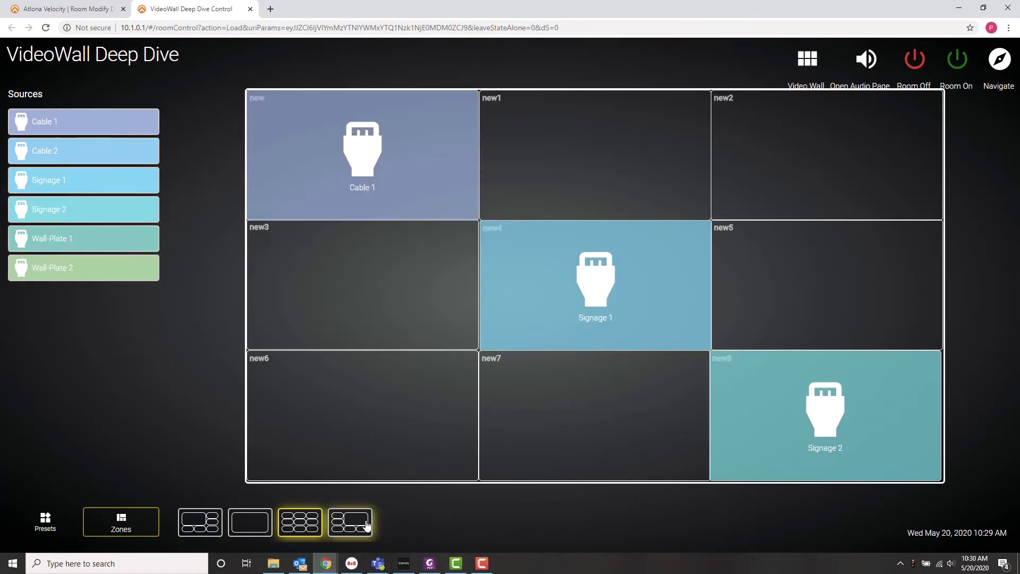
On the large-right-zone layout, route Cable 2 to new and new1, Signage 2 to new2, Wall-Plate 2 to new3.
left_click(348, 526)
left_click_drag(59, 158, 603, 243)
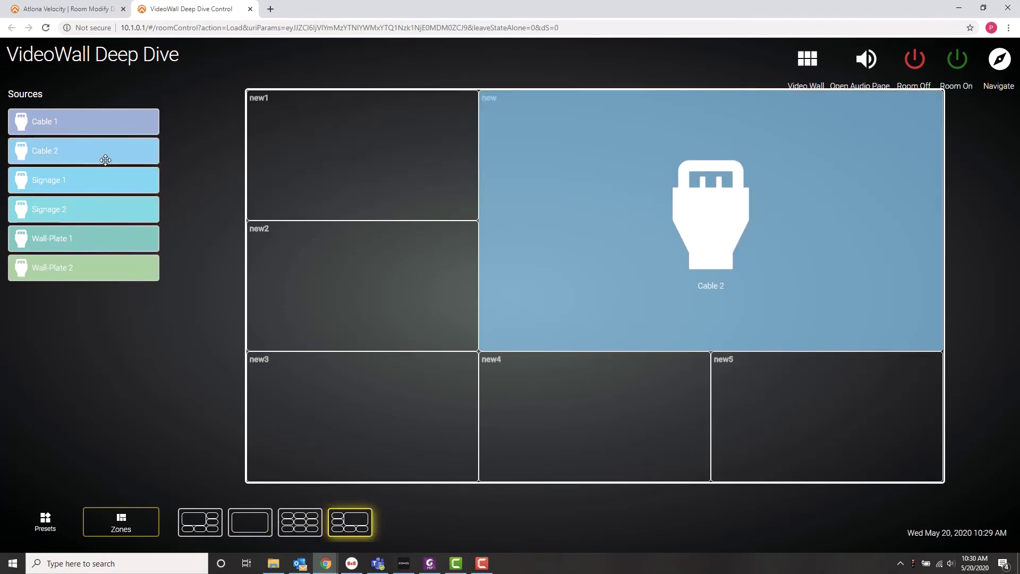
left_click_drag(100, 154, 293, 198)
left_click_drag(114, 211, 300, 308)
left_click_drag(118, 266, 340, 420)
Put Signage 1 in new4 and Cable 2 in new5, then return to the home screen.
left_click_drag(135, 181, 595, 415)
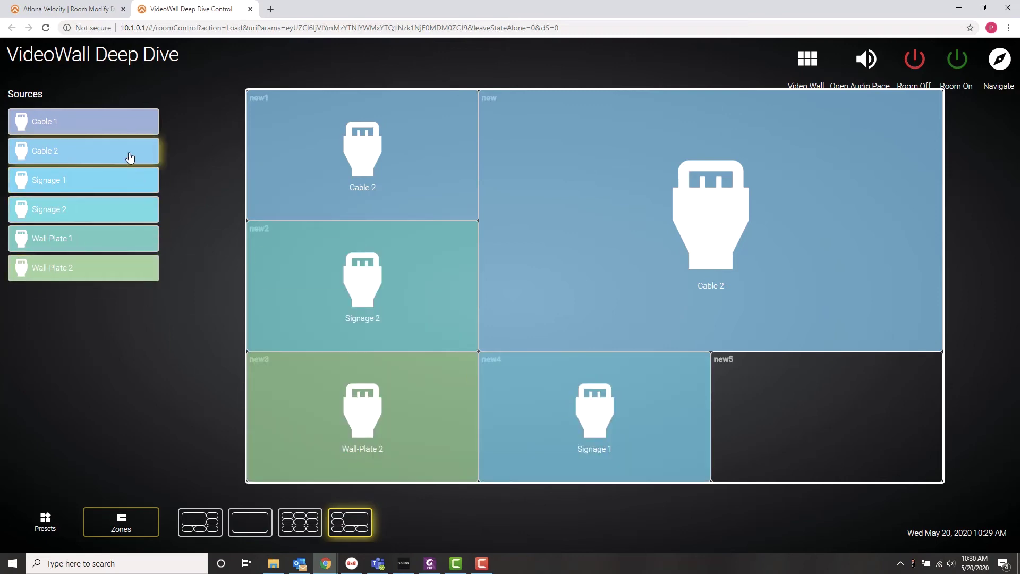
left_click_drag(101, 160, 775, 425)
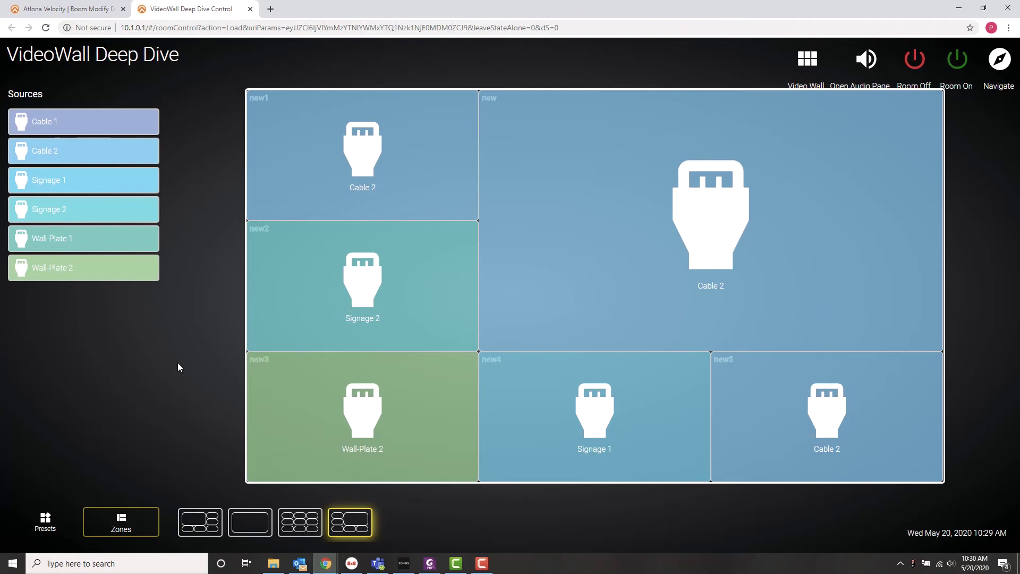
left_click(1000, 57)
left_click(870, 101)
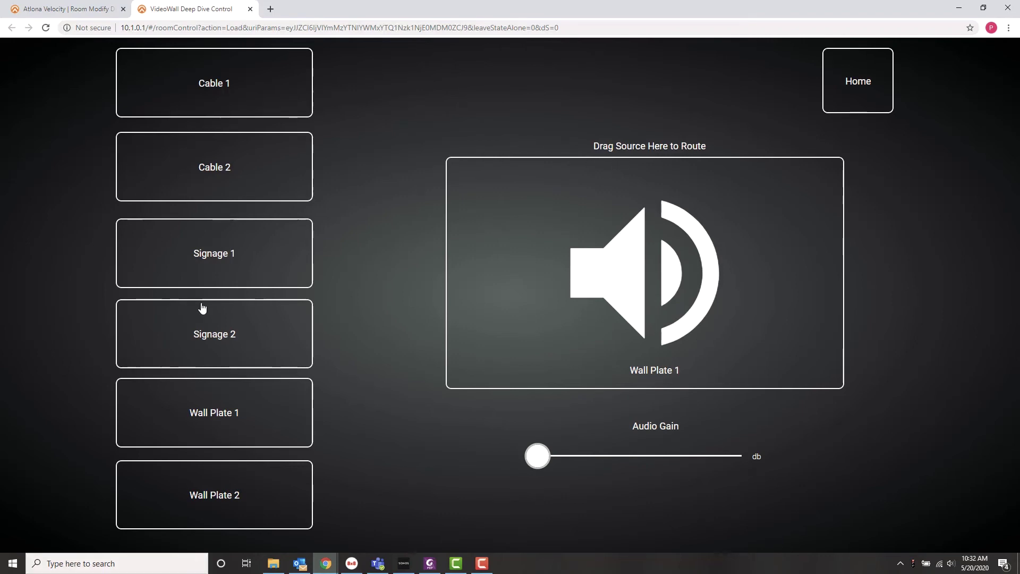
Route Cable 1, Signage 1, Wall Plate 1, then Wall Plate 2 to audio at 62 db, and go Home.
left_click_drag(187, 91, 531, 260)
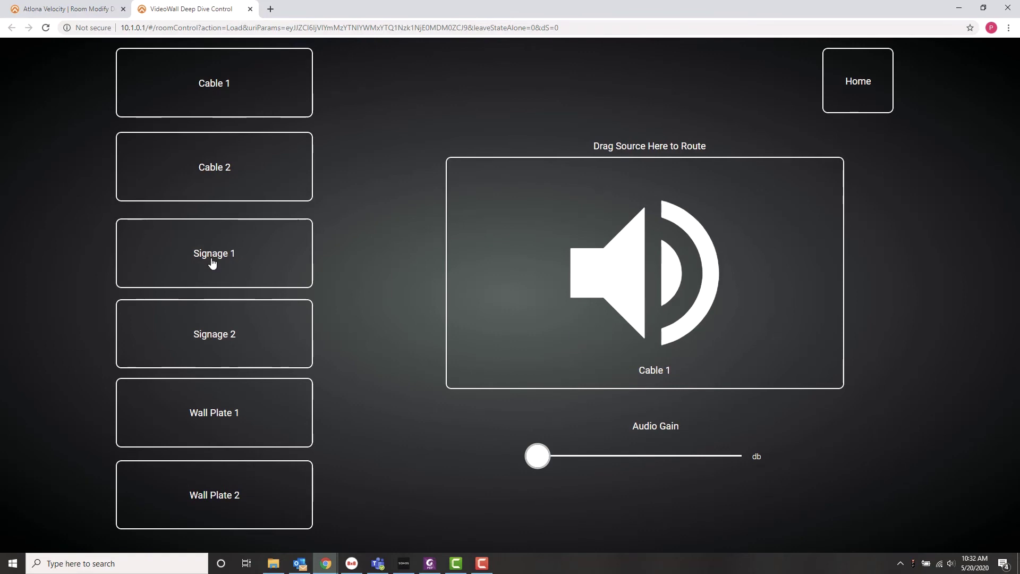
left_click_drag(212, 264, 582, 319)
left_click_drag(239, 414, 653, 322)
left_click_drag(256, 488, 664, 319)
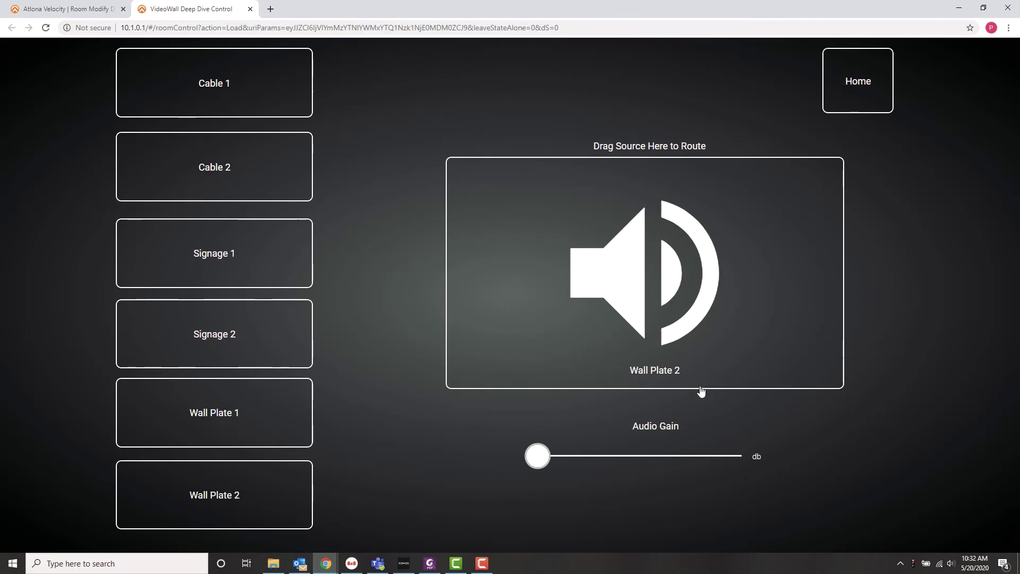
left_click_drag(547, 460, 666, 465)
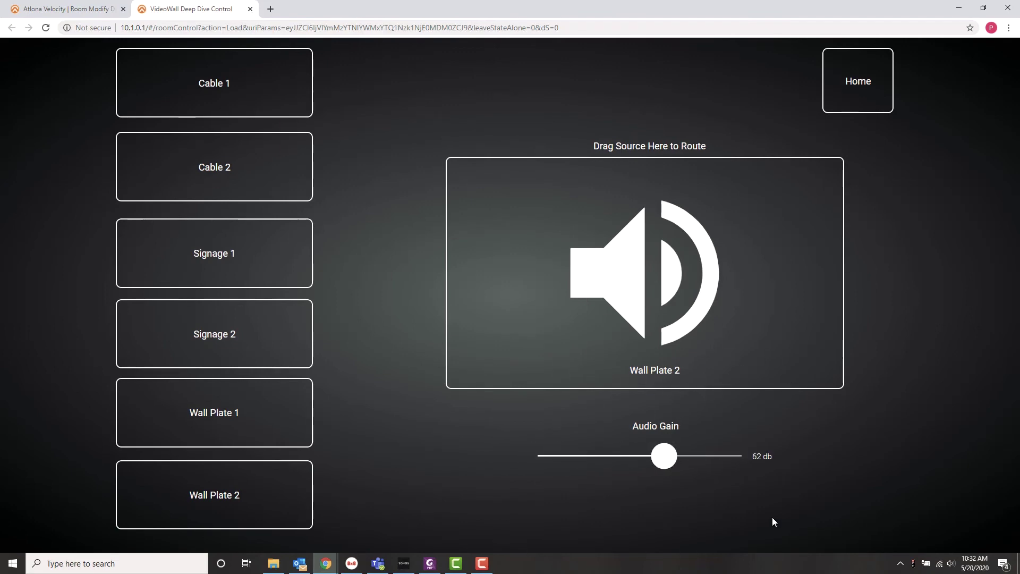
left_click(852, 91)
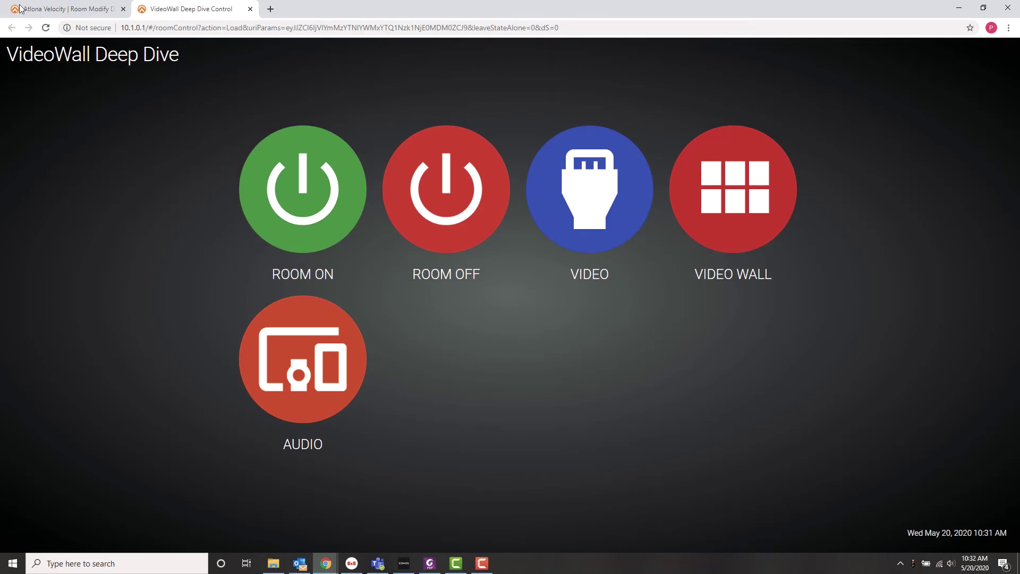
Close the room control tab and open the Room Macros list from Room Control Options.
left_click(250, 9)
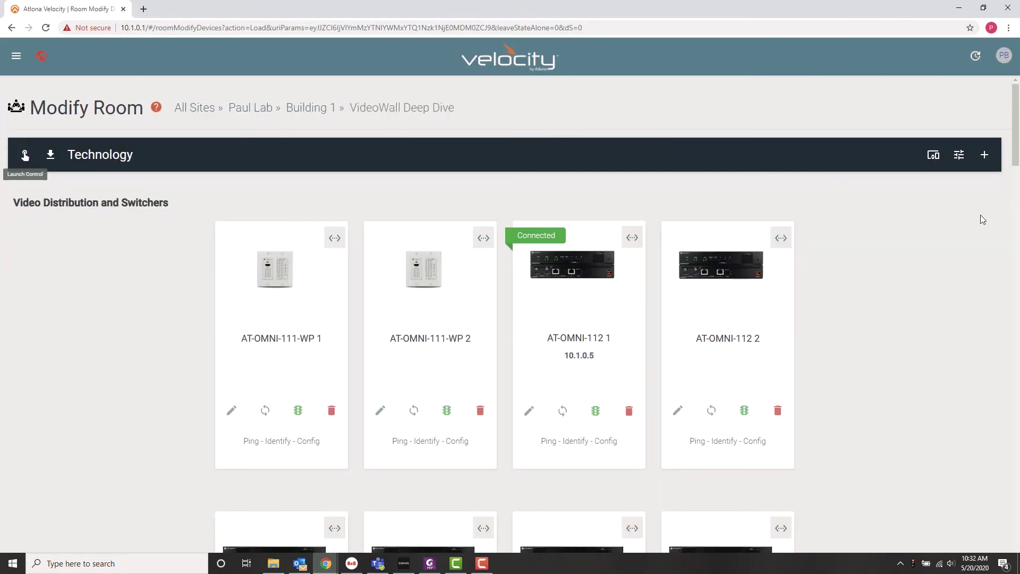
left_click(959, 155)
scroll(270, 317, "down", 7)
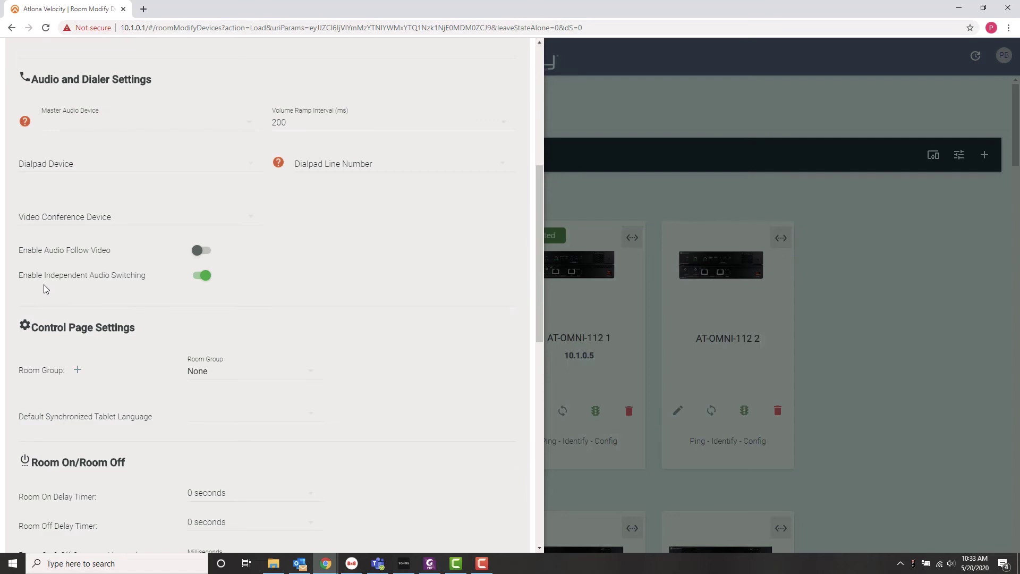
scroll(348, 362, "up", 6)
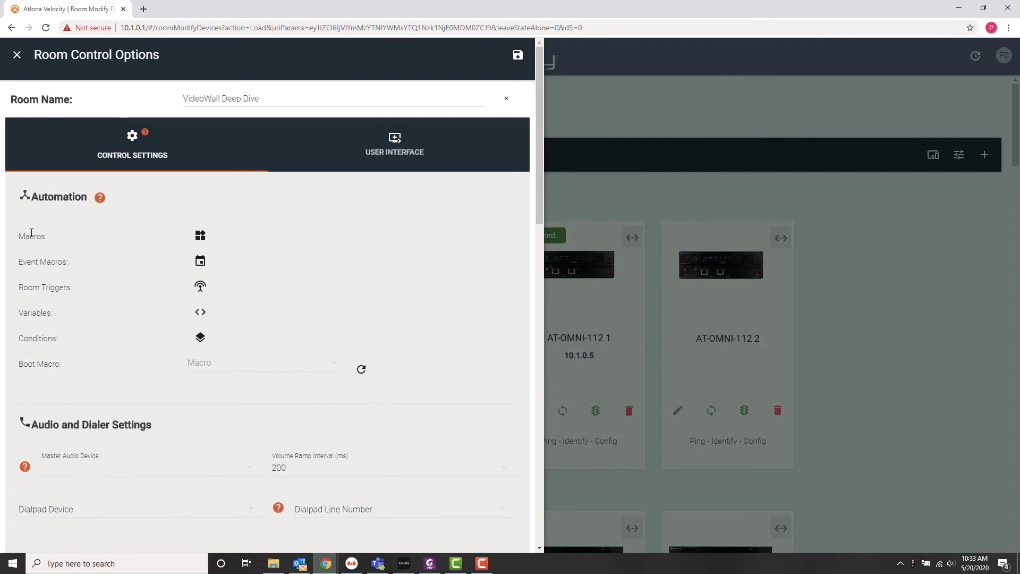
left_click(199, 236)
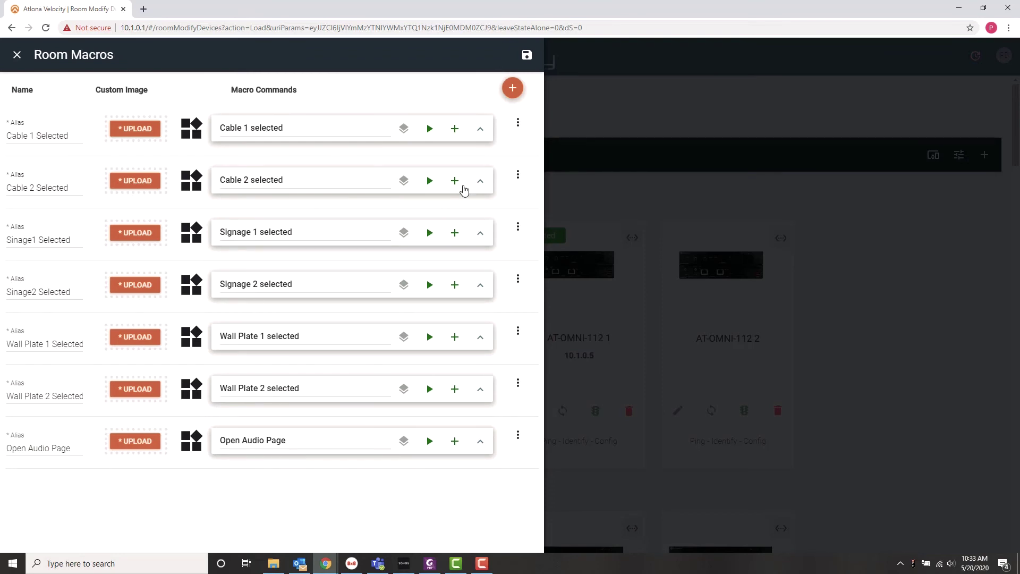
Review the Cable 1 selected macro's multicast and variable commands, then close the Room Macros list.
left_click(479, 130)
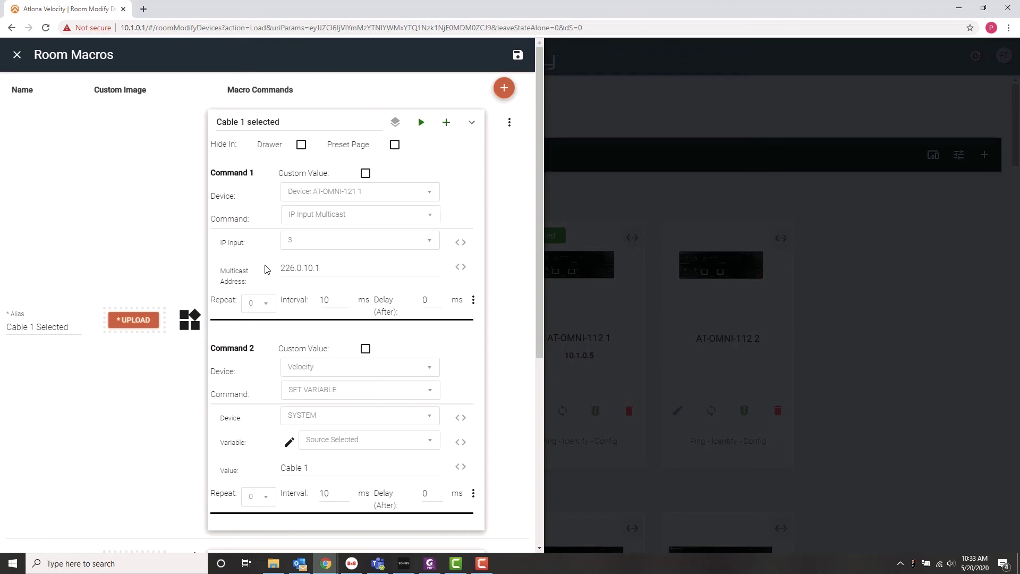
scroll(473, 352, "down", 2)
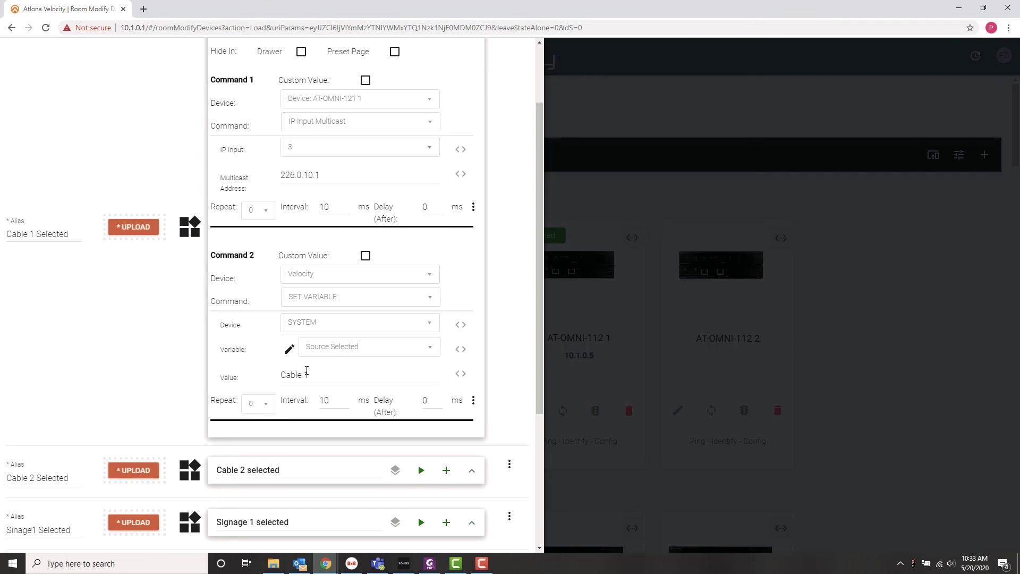
scroll(499, 291, "up", 2)
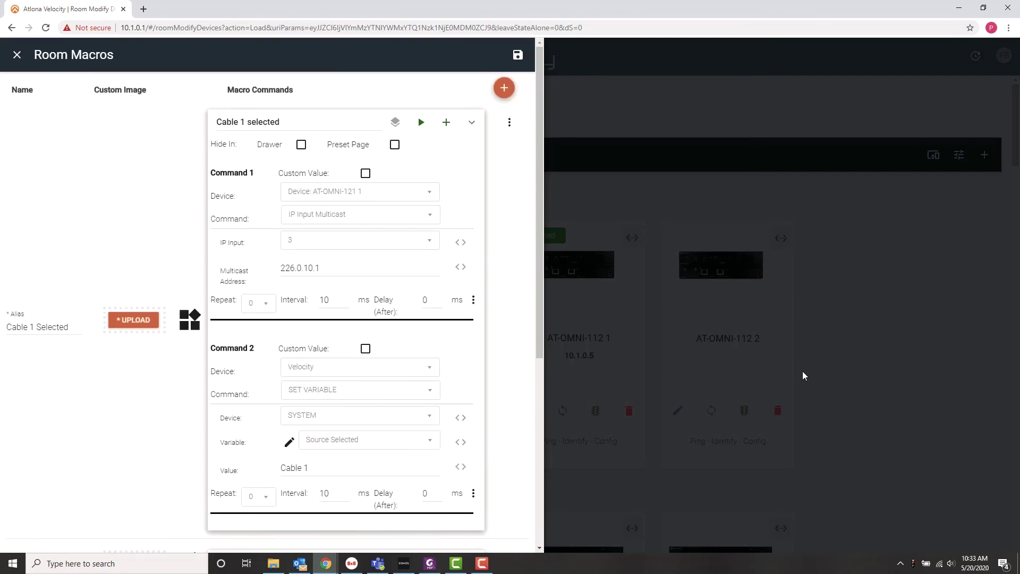
left_click(855, 367)
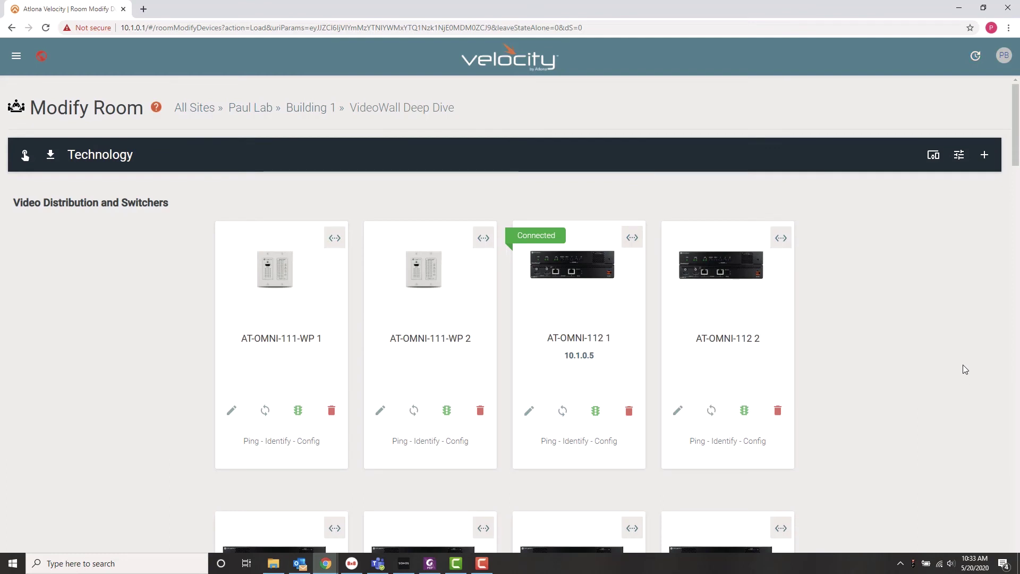
scroll(942, 367, "down", 1)
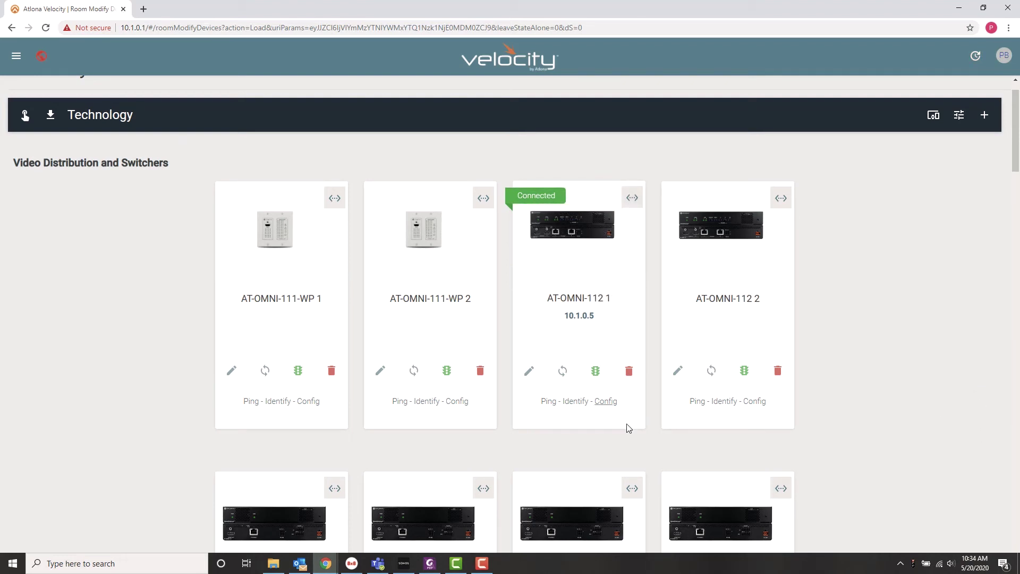
left_click(603, 402)
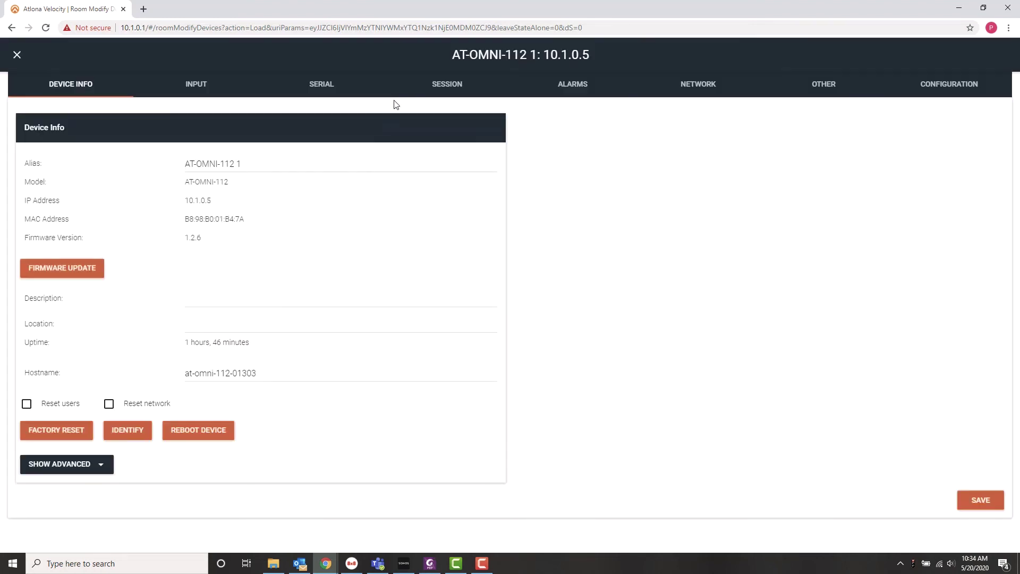
left_click(444, 83)
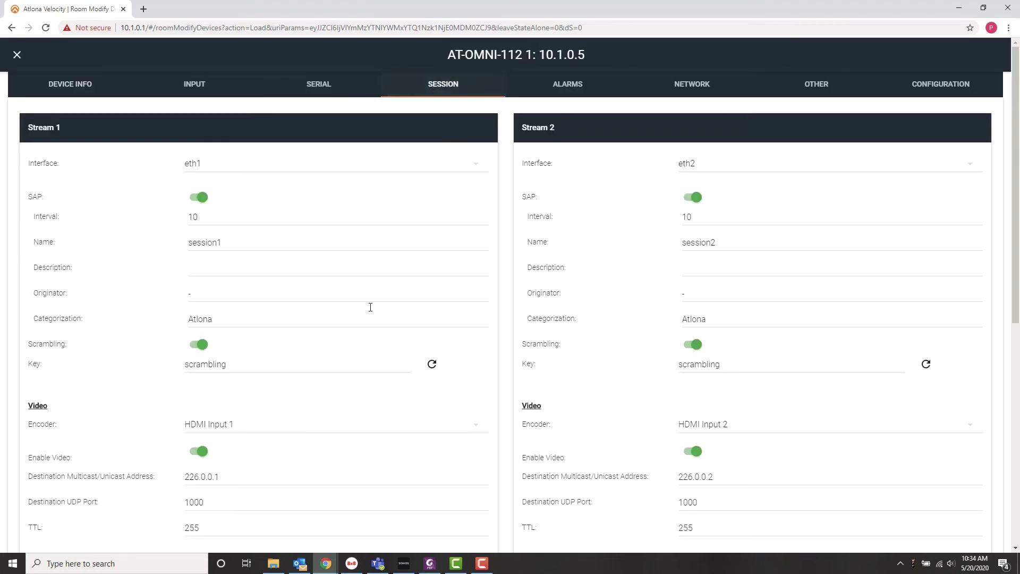
scroll(417, 281, "down", 7)
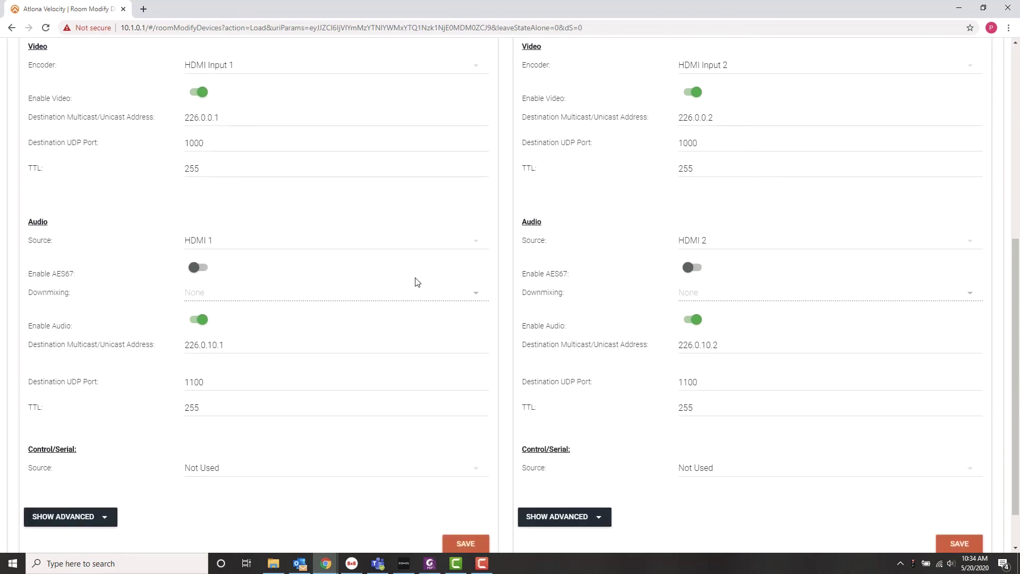
scroll(31, 278, "down", 1)
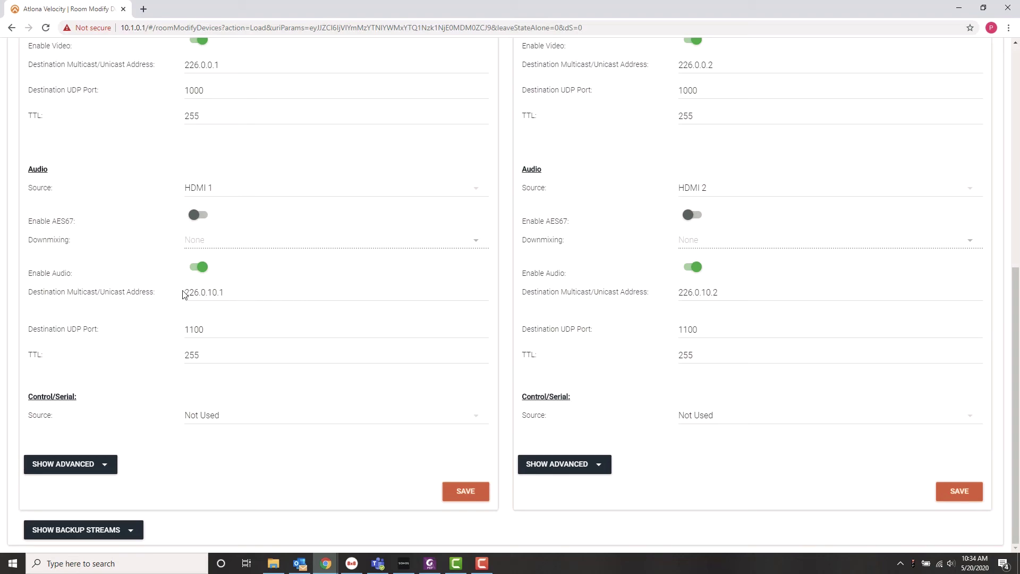
scroll(298, 318, "up", 8)
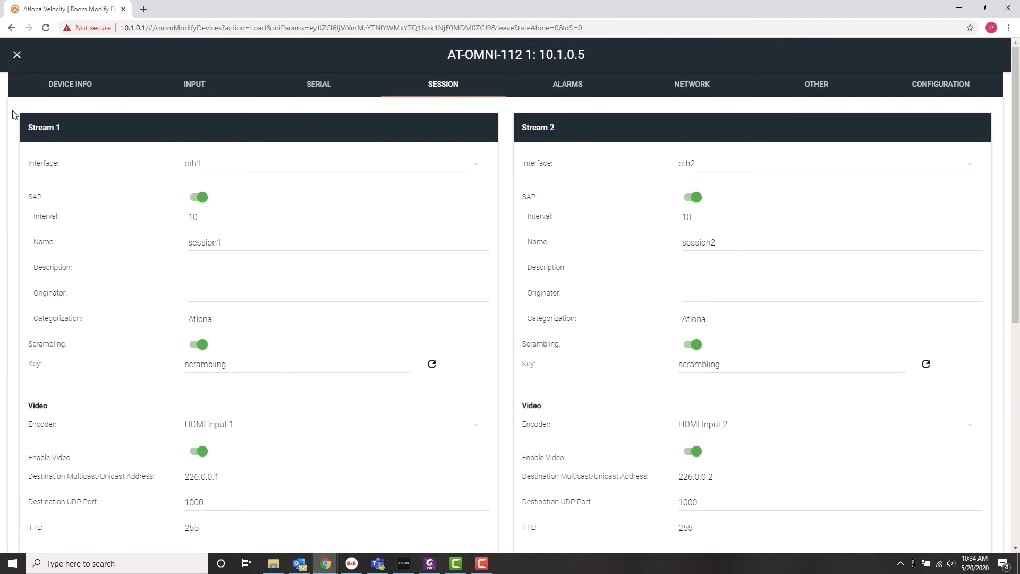
left_click(16, 55)
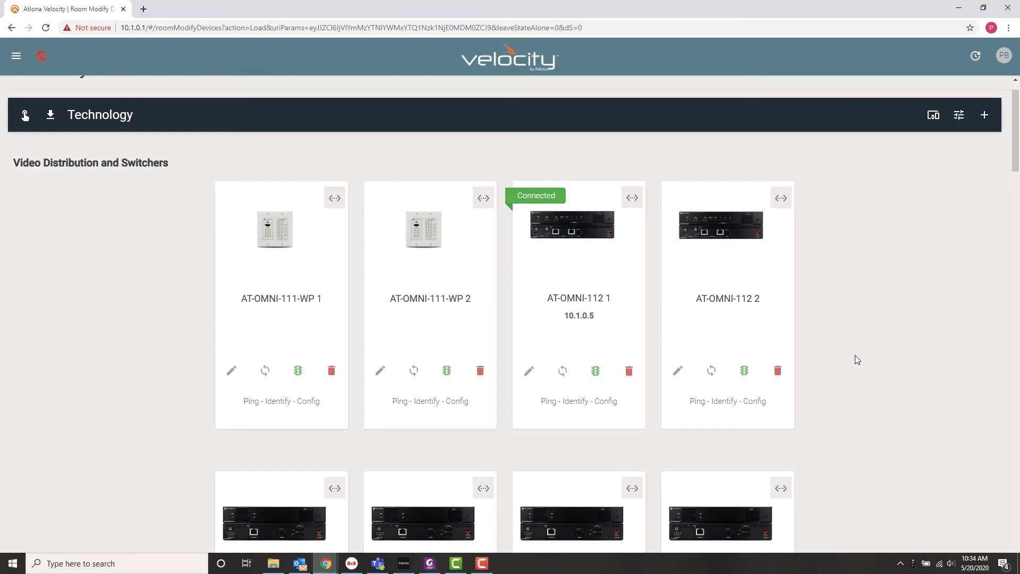
Open the Custom Pages editor and the properties of the Audio page's Cable 1 source.
scroll(876, 266, "up", 1)
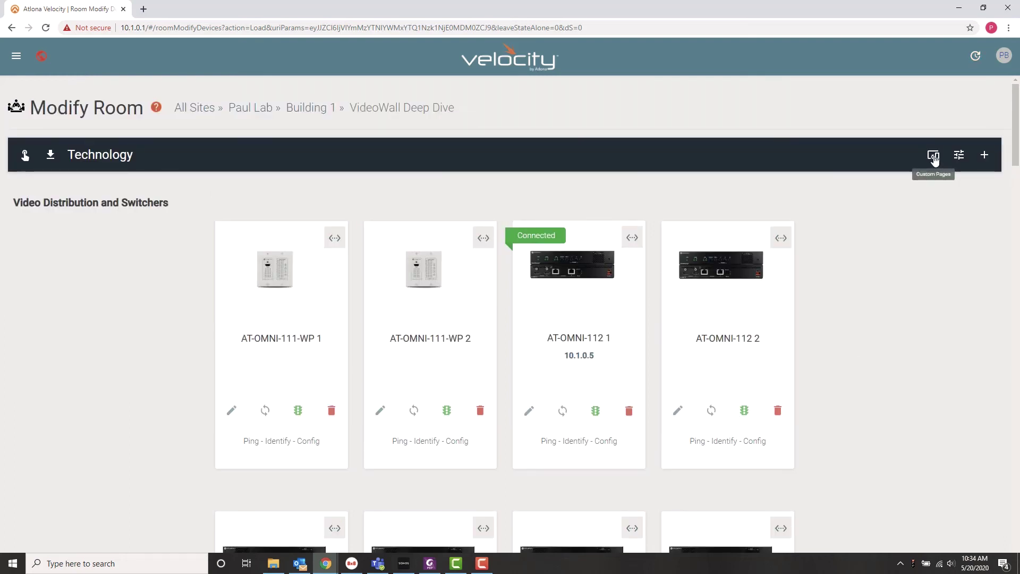
left_click(933, 161)
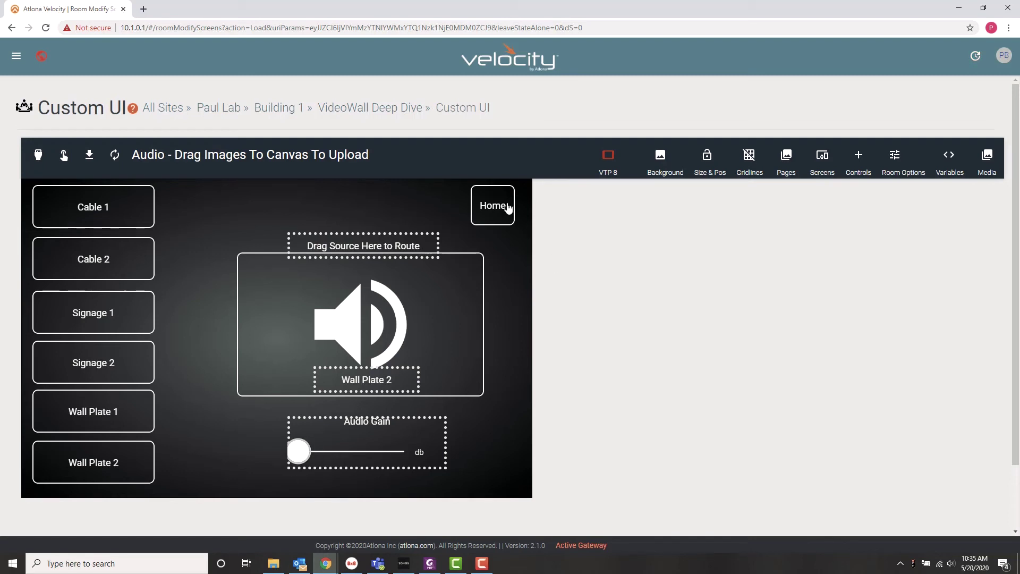
left_click(122, 212)
double_click(121, 212)
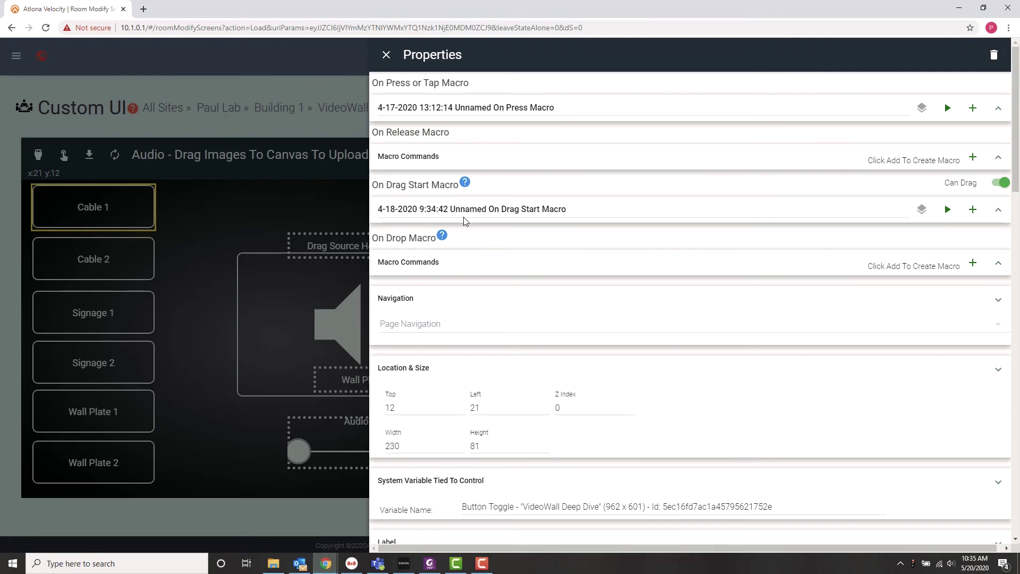
Check that Cable 1's On Drag Start Macro sets Source to 1, then close its properties.
left_click(998, 210)
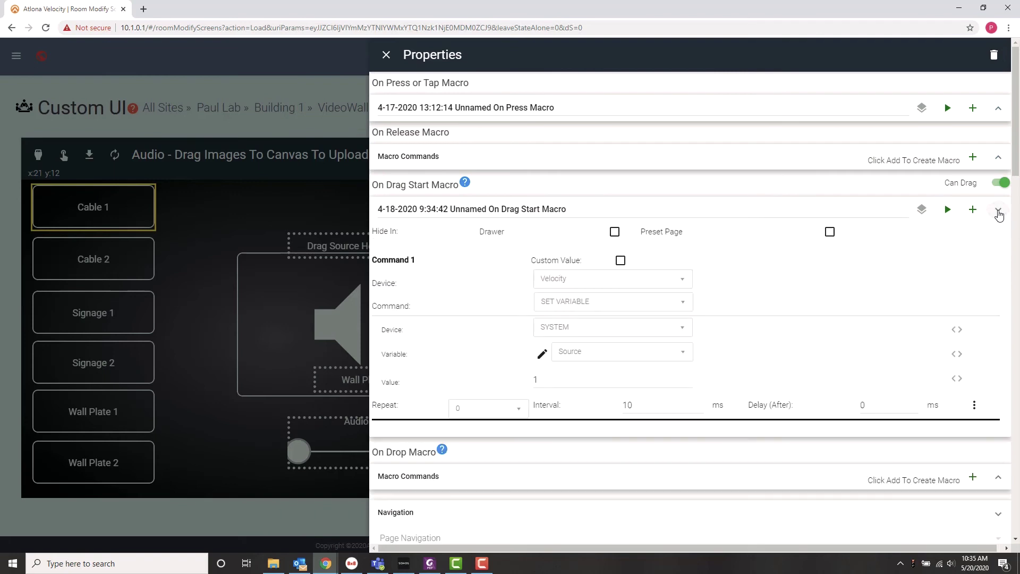
scroll(783, 288, "down", 1)
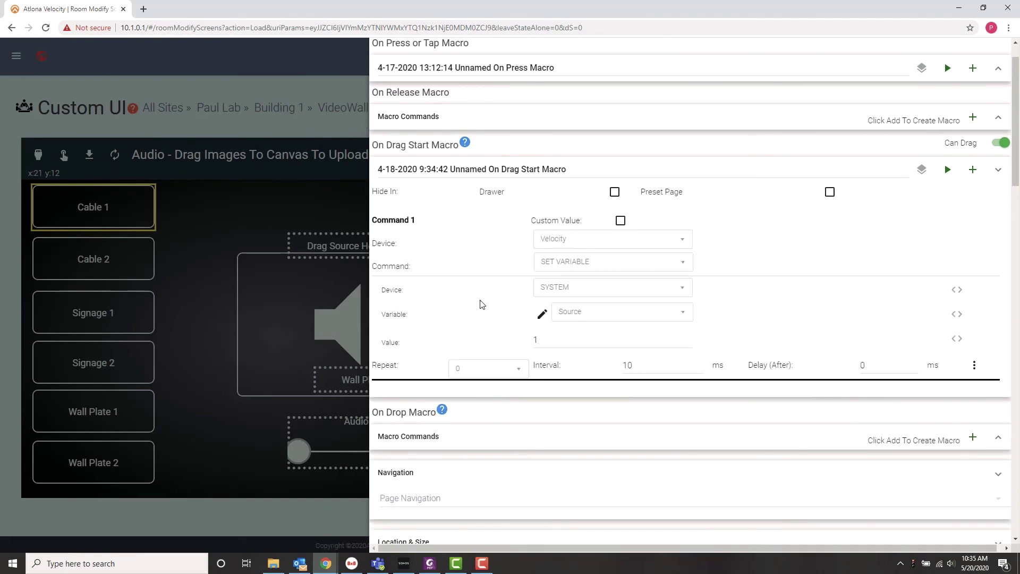
scroll(691, 340, "down", 1)
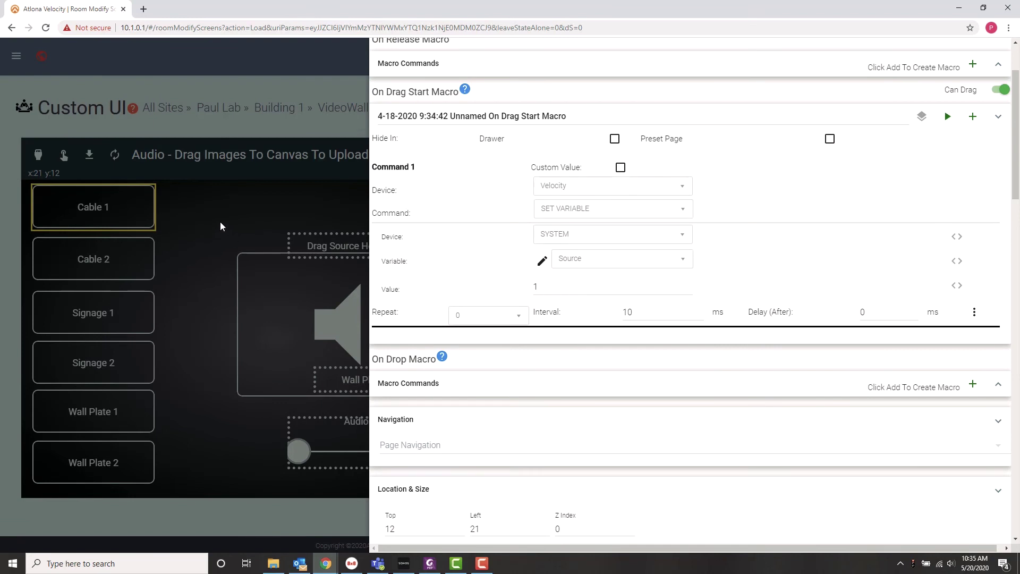
left_click(205, 217)
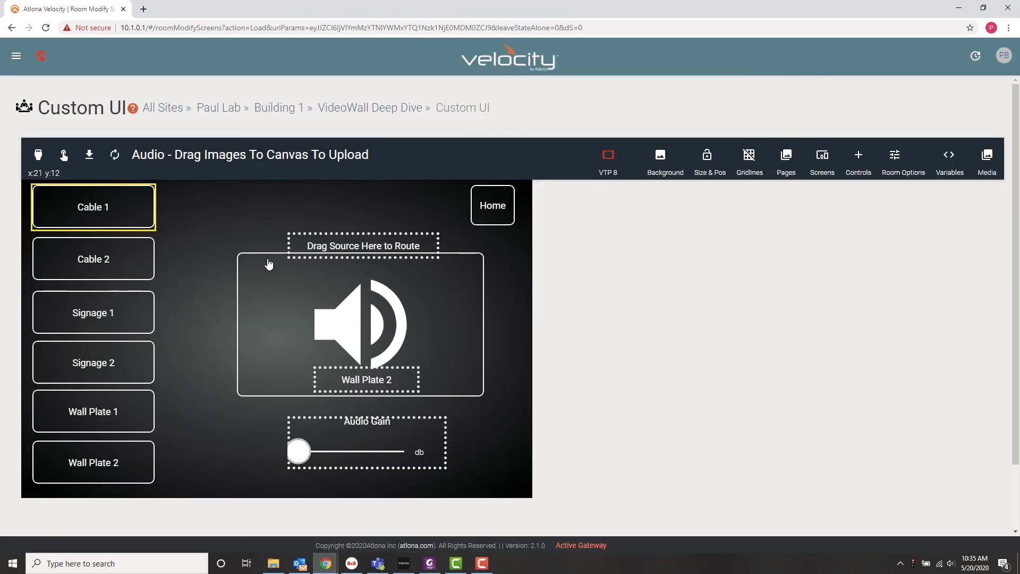
Open the speaker drop target's On Drop Macro and verify command 1's Run Macro unchanged.
double_click(438, 329)
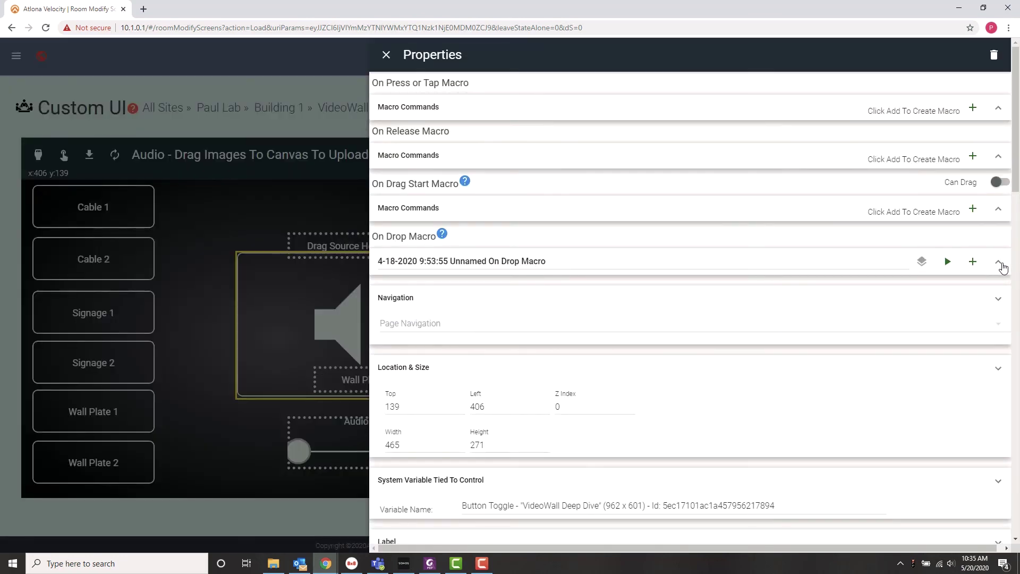
left_click(998, 262)
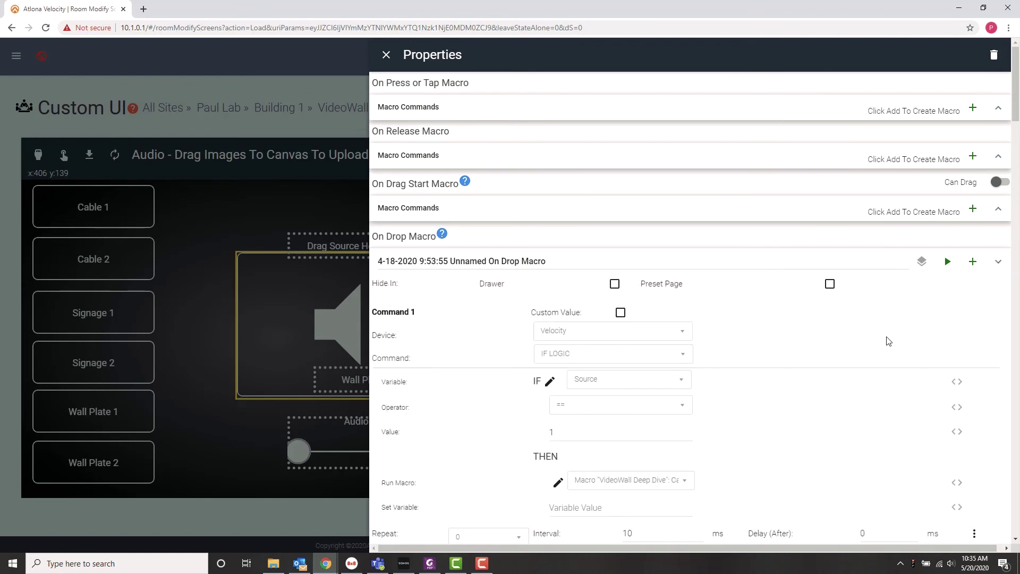
scroll(888, 340, "down", 3)
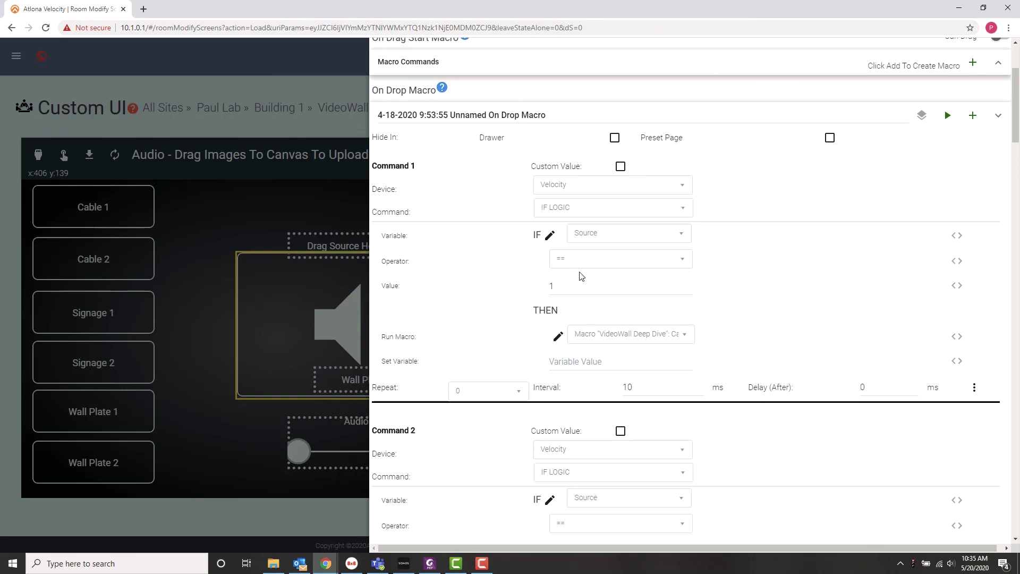
left_click(687, 336)
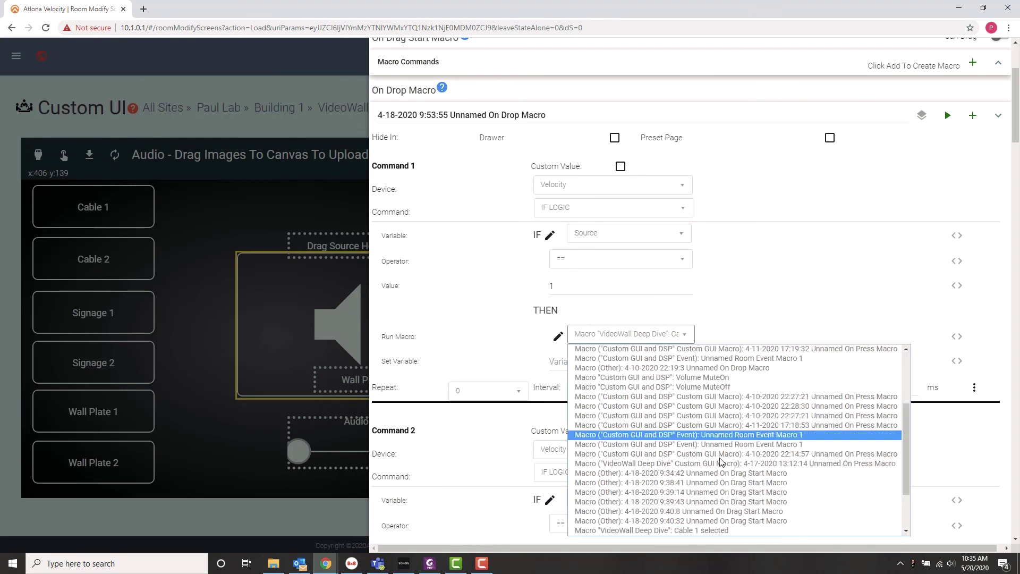
scroll(718, 531, "down", 1)
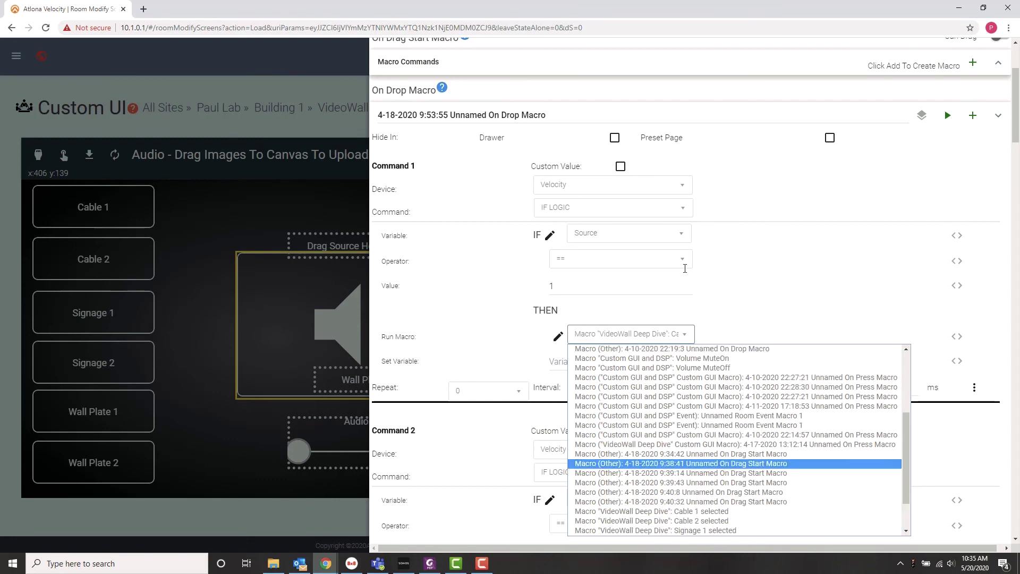
left_click(777, 275)
Verify commands 2 and 3 run their macros, keeping Signage 1 for command 3, then close the editor.
scroll(823, 319, "down", 2)
scroll(850, 354, "down", 2)
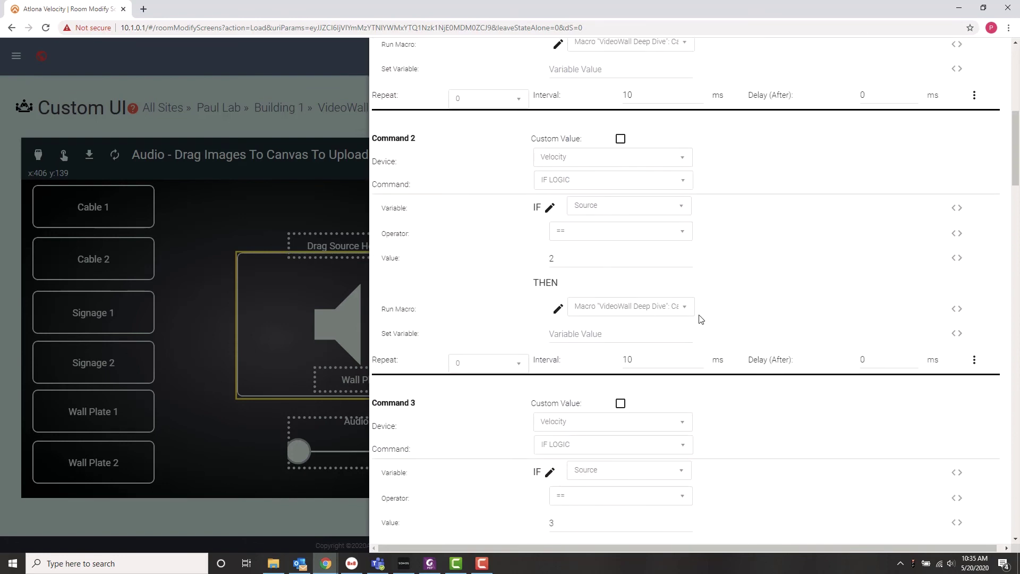
left_click(684, 310)
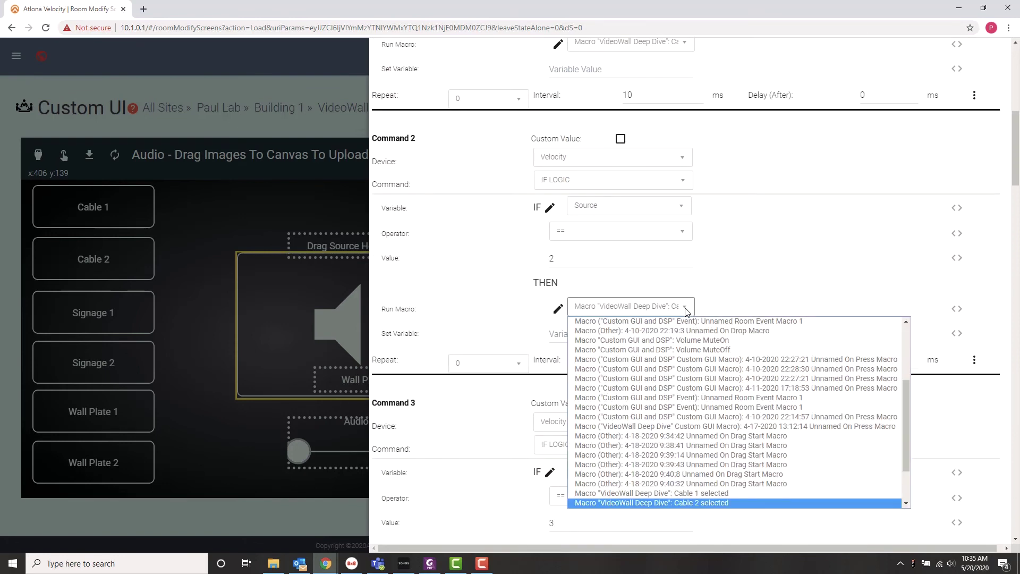
left_click(832, 282)
scroll(831, 282, "down", 4)
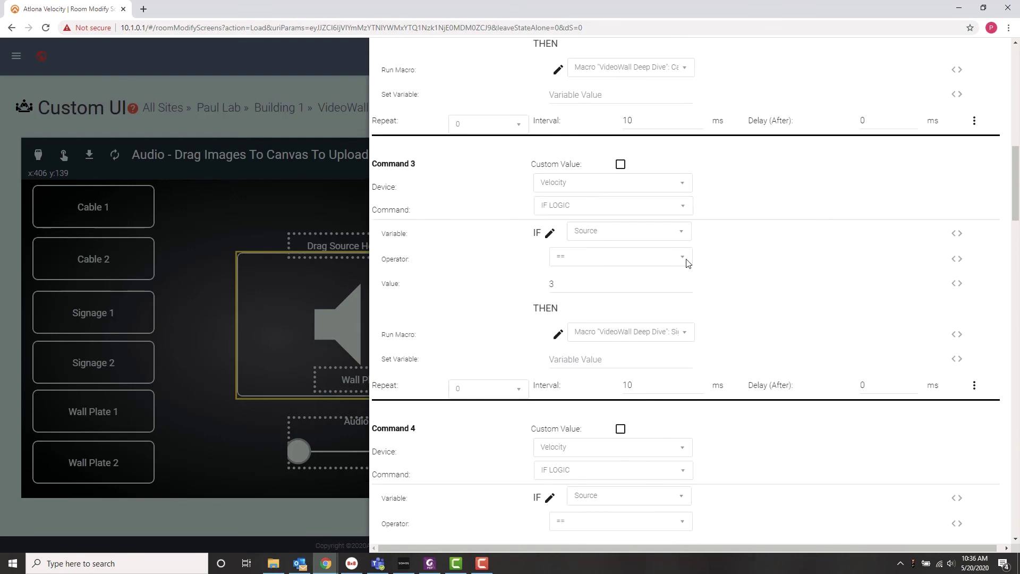
scroll(688, 338, "down", 1)
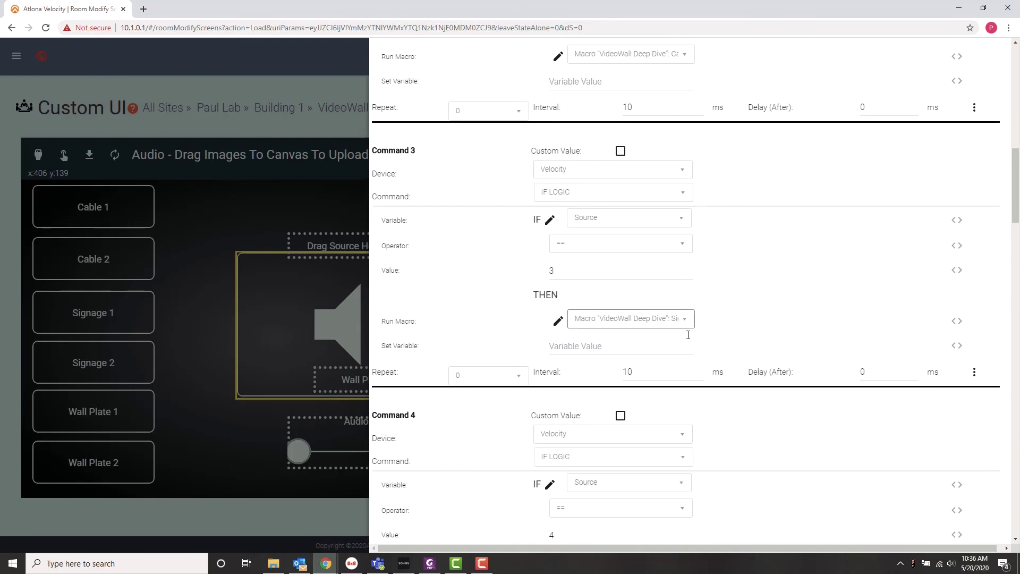
left_click(685, 320)
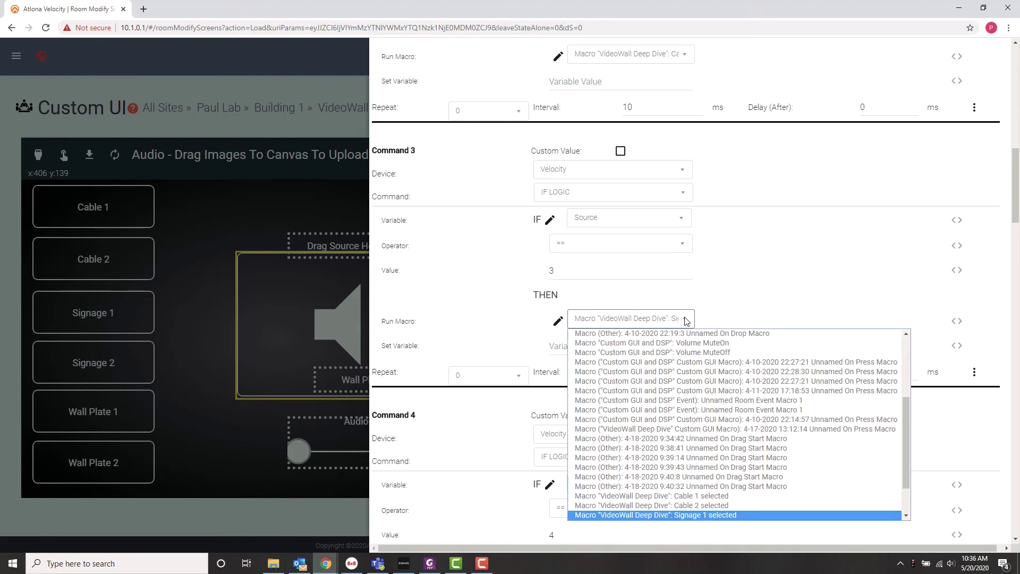
left_click(823, 282)
left_click(267, 204)
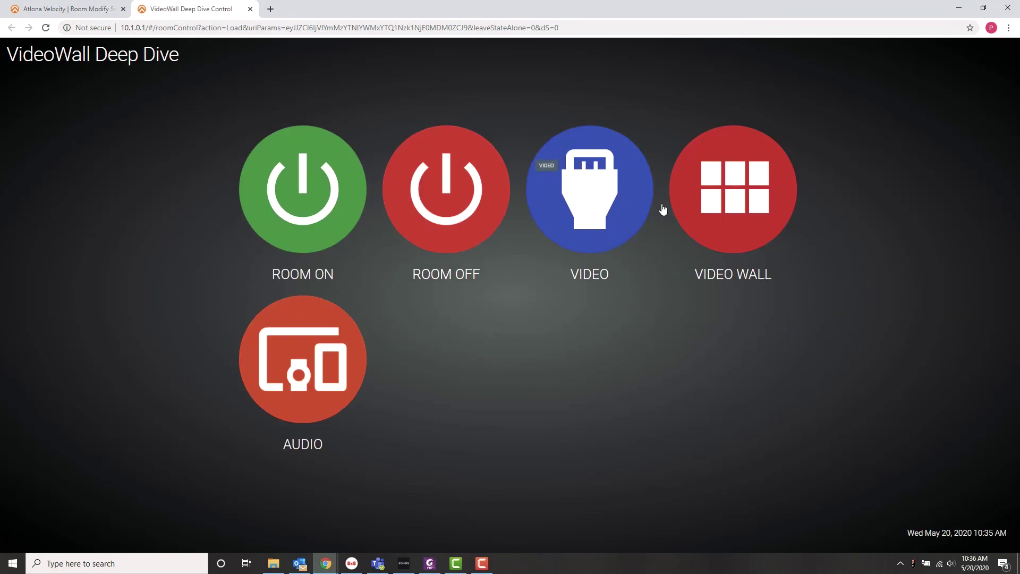
left_click(341, 386)
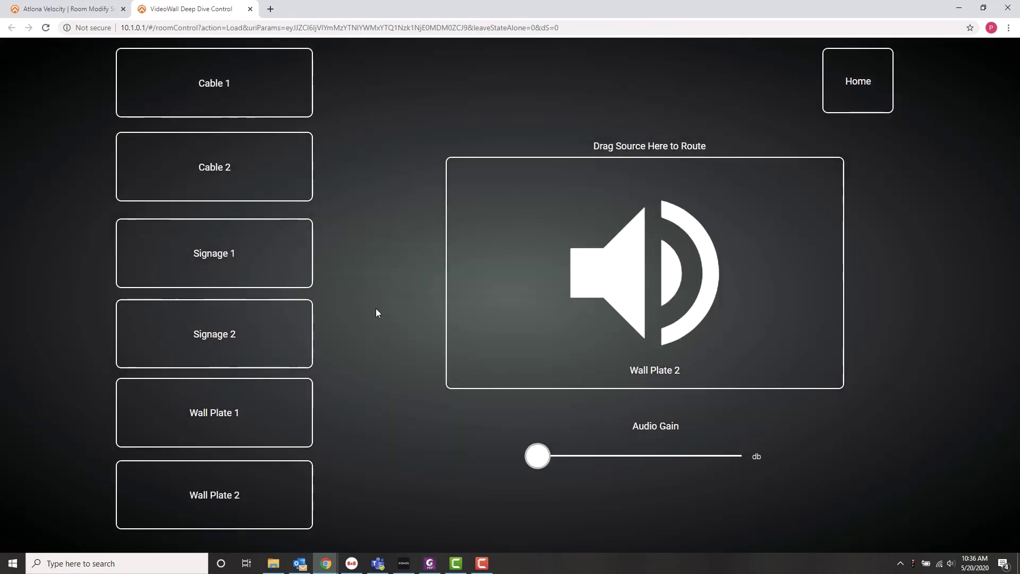
left_click_drag(223, 91, 547, 266)
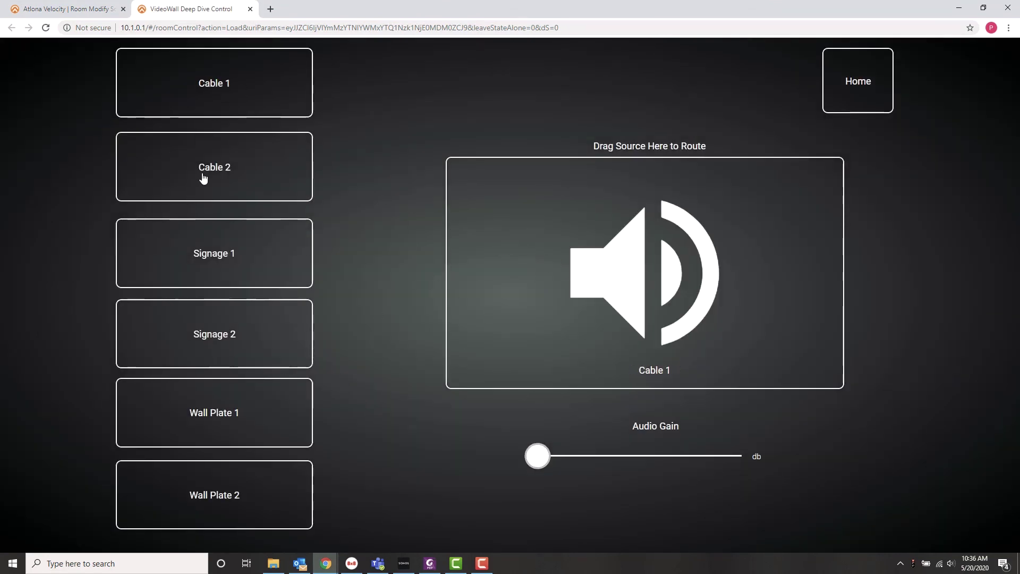
left_click_drag(205, 175, 483, 346)
left_click_drag(239, 412, 611, 329)
left_click_drag(262, 480, 615, 353)
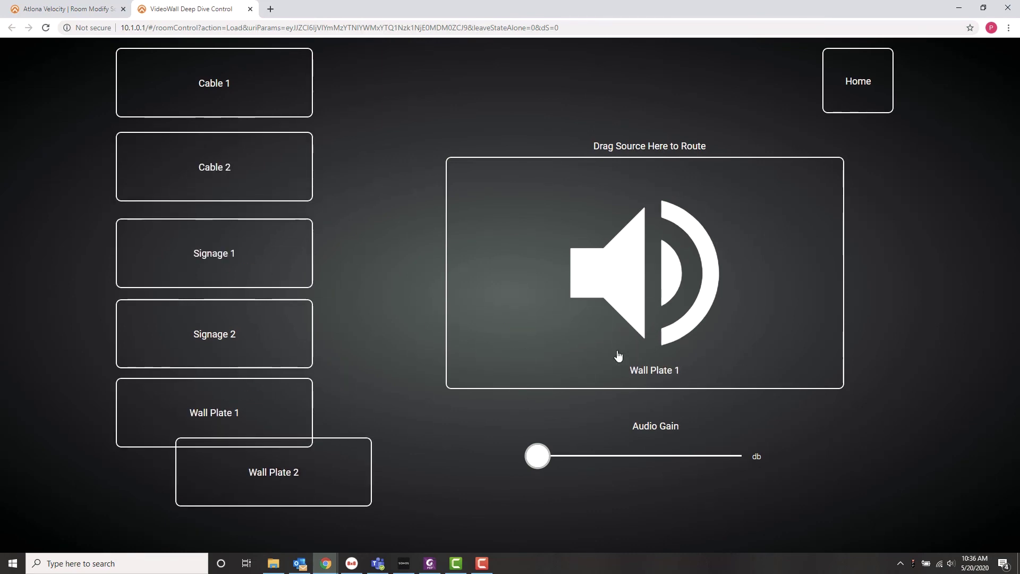
left_click(869, 101)
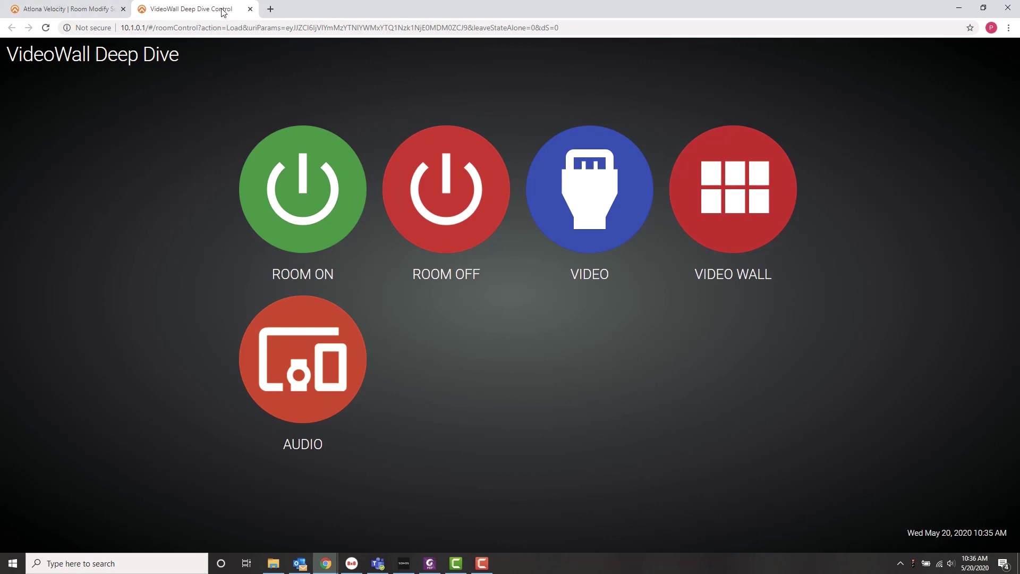
In the room's User Interface options, untick ROOM ON, ROOM OFF and both VIDEO boxes under Home Page.
left_click(250, 9)
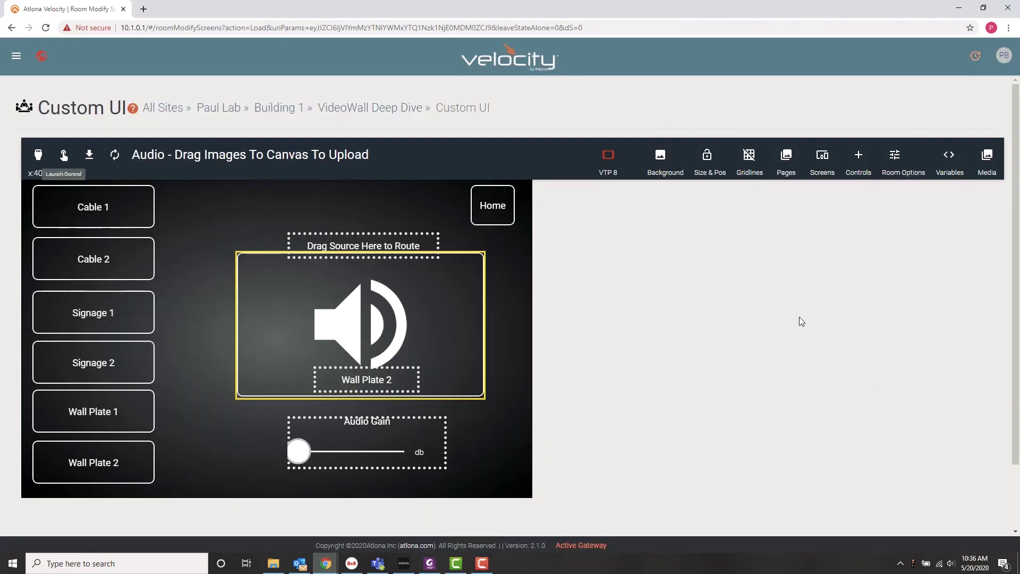
left_click(896, 159)
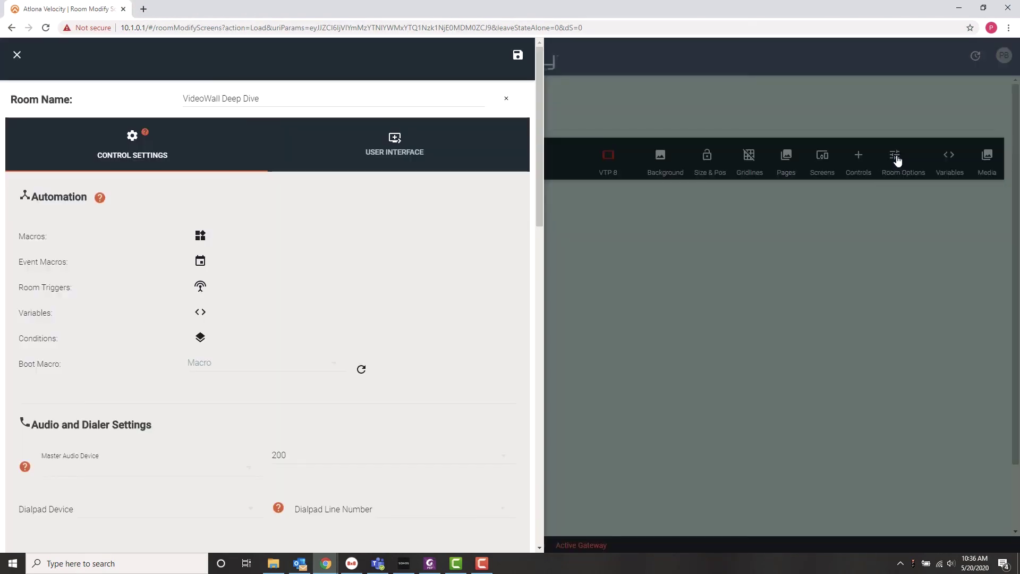
left_click(412, 139)
scroll(473, 283, "down", 3)
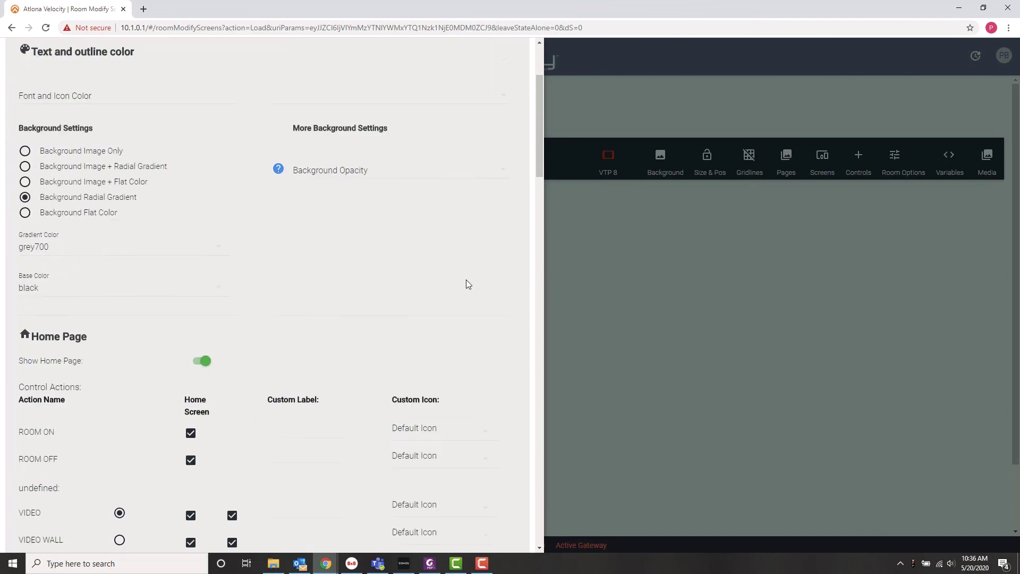
scroll(467, 284, "down", 5)
scroll(392, 308, "up", 2)
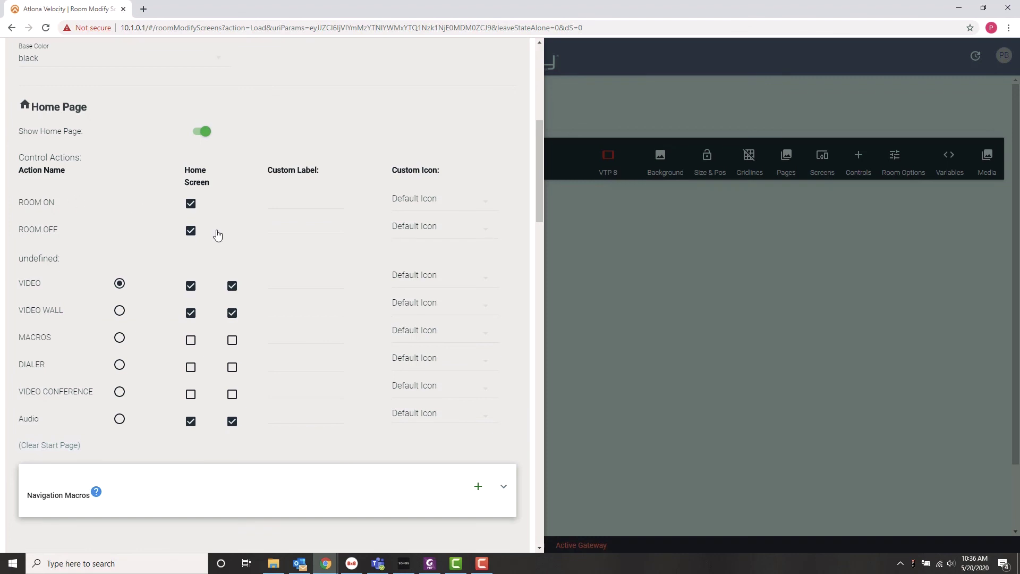
left_click(191, 203)
left_click(188, 234)
left_click(191, 286)
left_click(232, 286)
Save the room with the trimmed home screen settings.
left_click(706, 408)
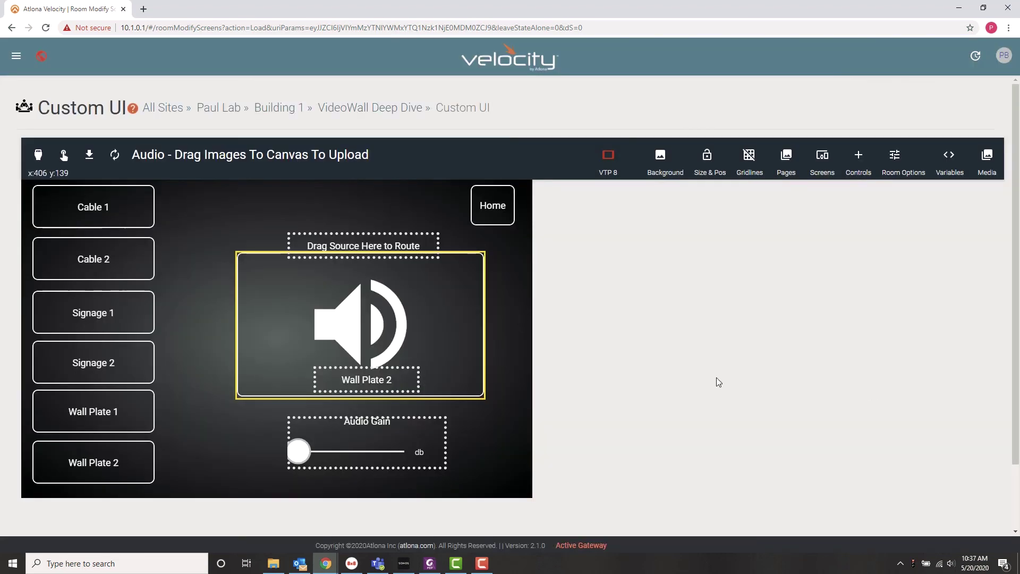
left_click(895, 158)
left_click(517, 55)
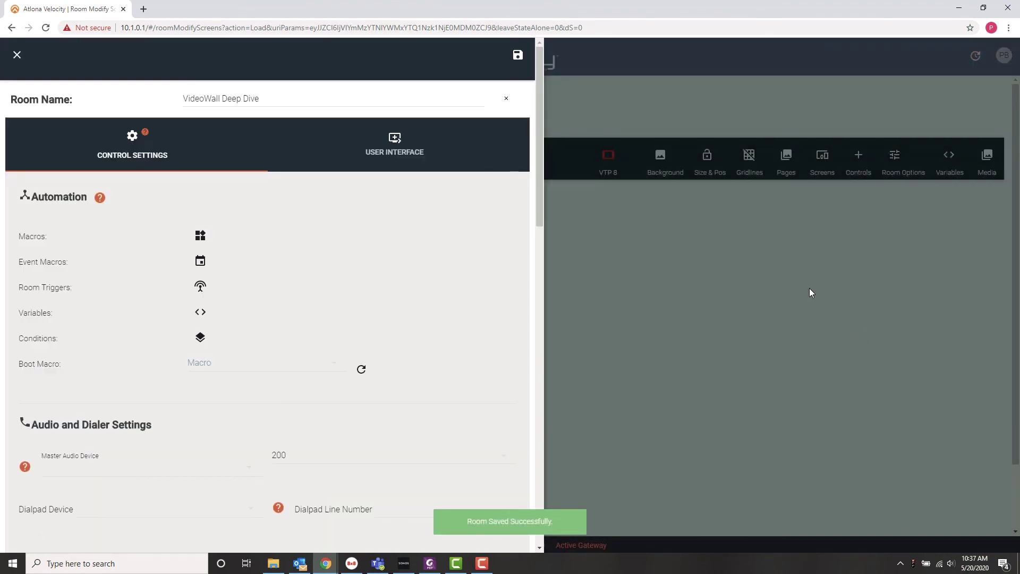
left_click(811, 292)
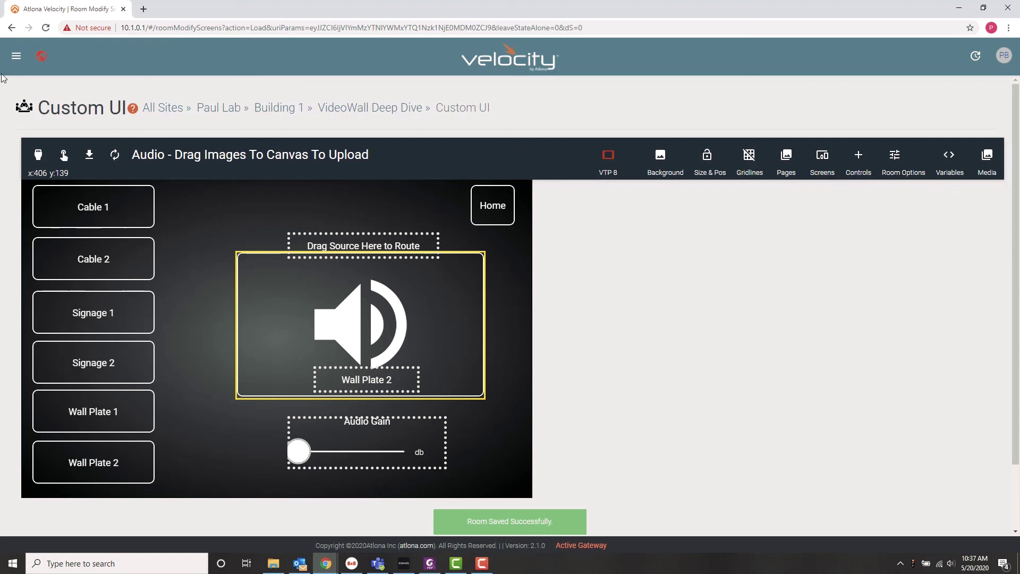
Fill the six video-wall zones with Cable 1, Cable 2, Signage 1, Wall-Plate 1, Wall-Plate 2 and Signage 2.
left_click(378, 110)
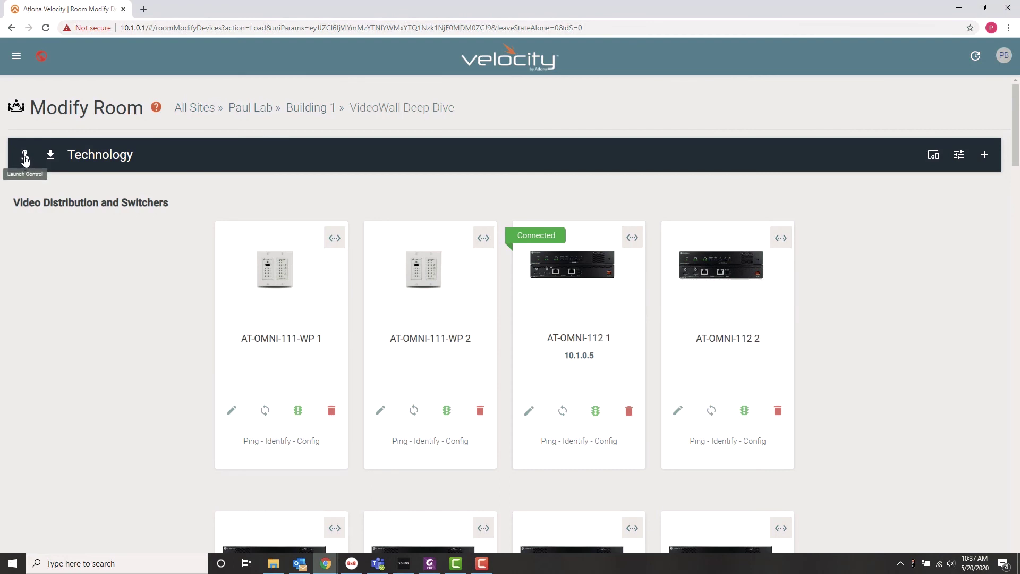
left_click(24, 159)
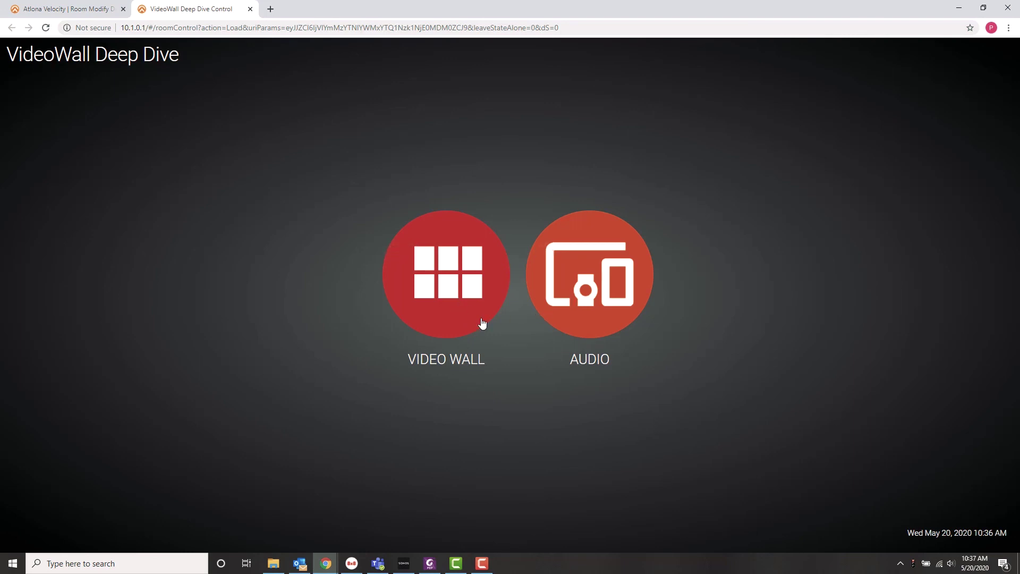
left_click(446, 284)
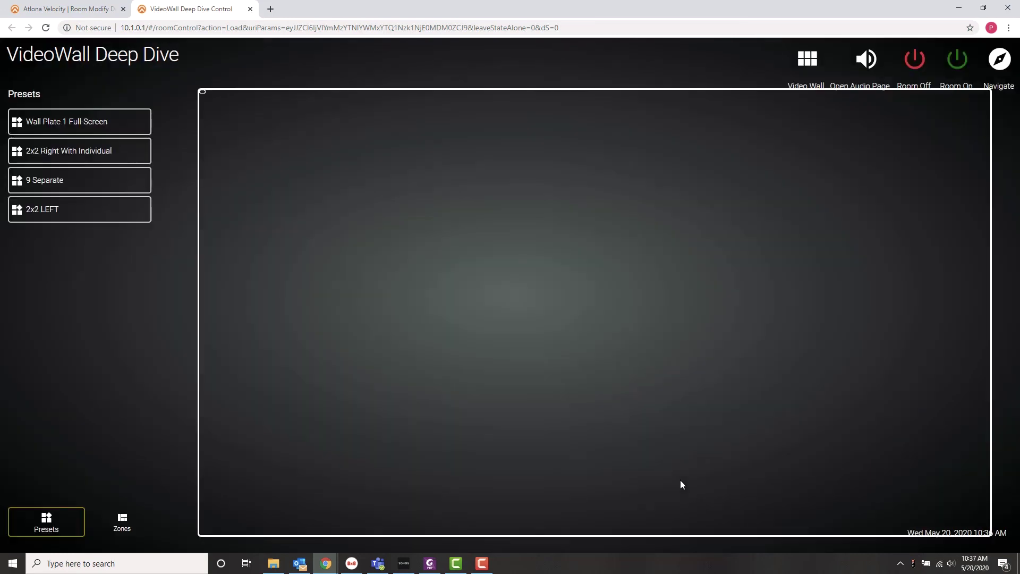
left_click(119, 521)
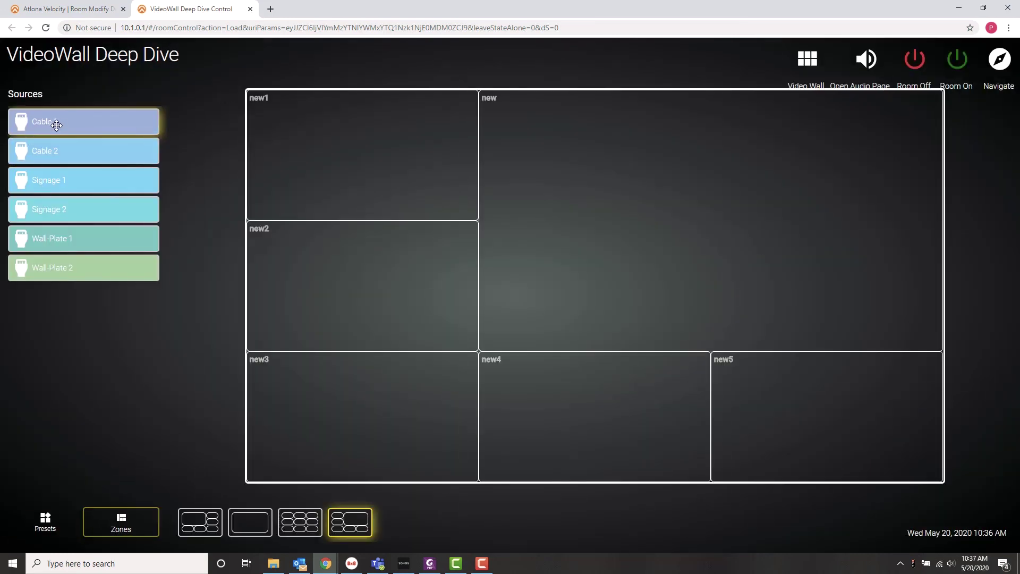
left_click_drag(56, 125, 654, 226)
left_click_drag(81, 146, 361, 154)
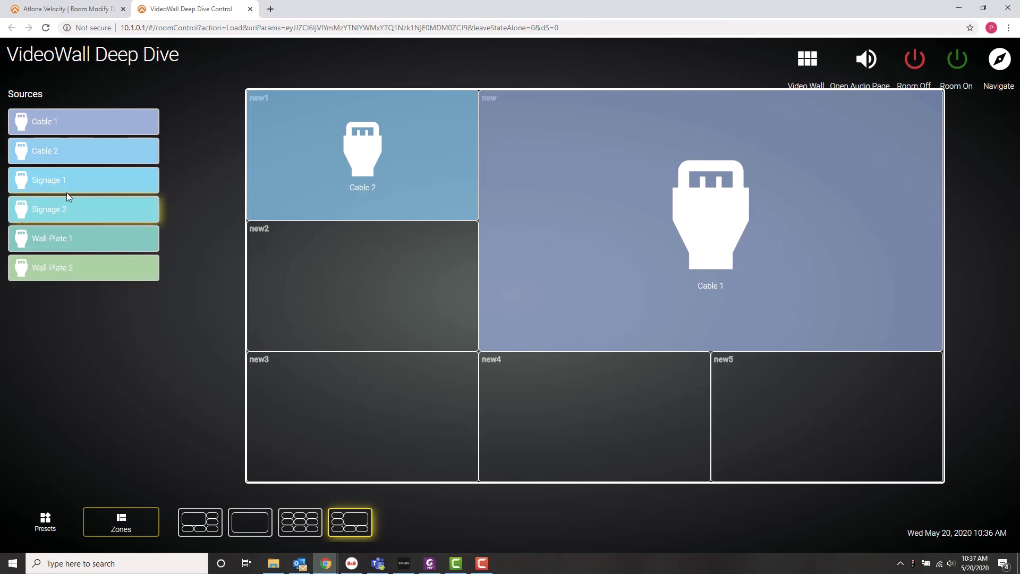
left_click_drag(67, 191, 332, 319)
left_click_drag(96, 237, 308, 382)
left_click_drag(79, 272, 589, 420)
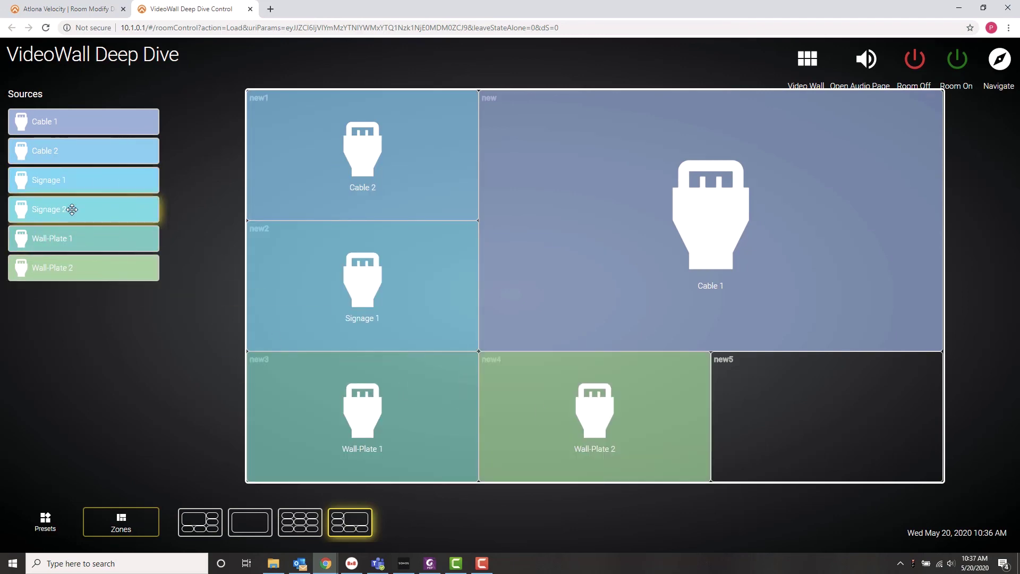
left_click_drag(71, 209, 691, 401)
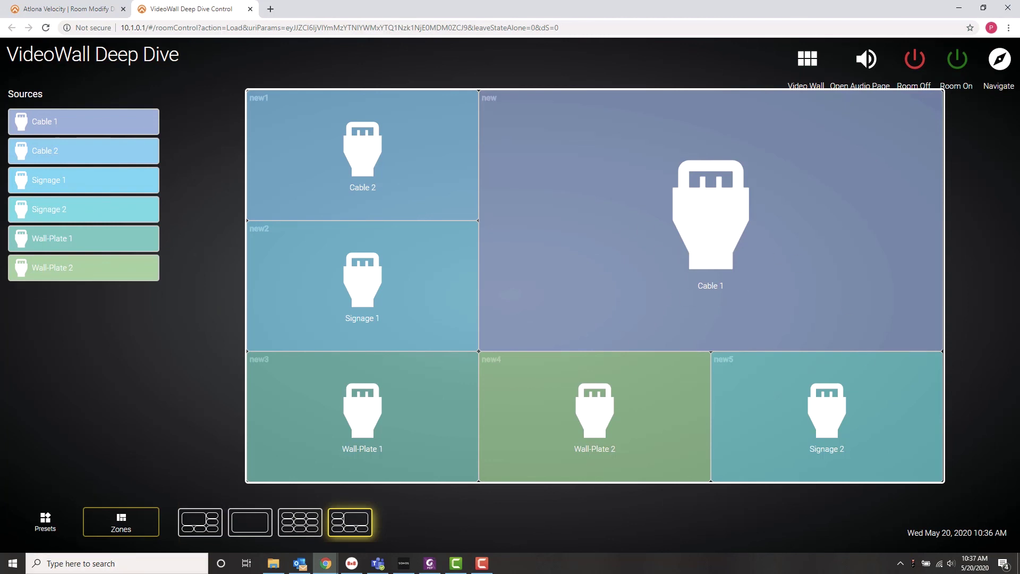
Route Cable 1 to the audio output at about 49 db, then close the control view.
left_click(999, 65)
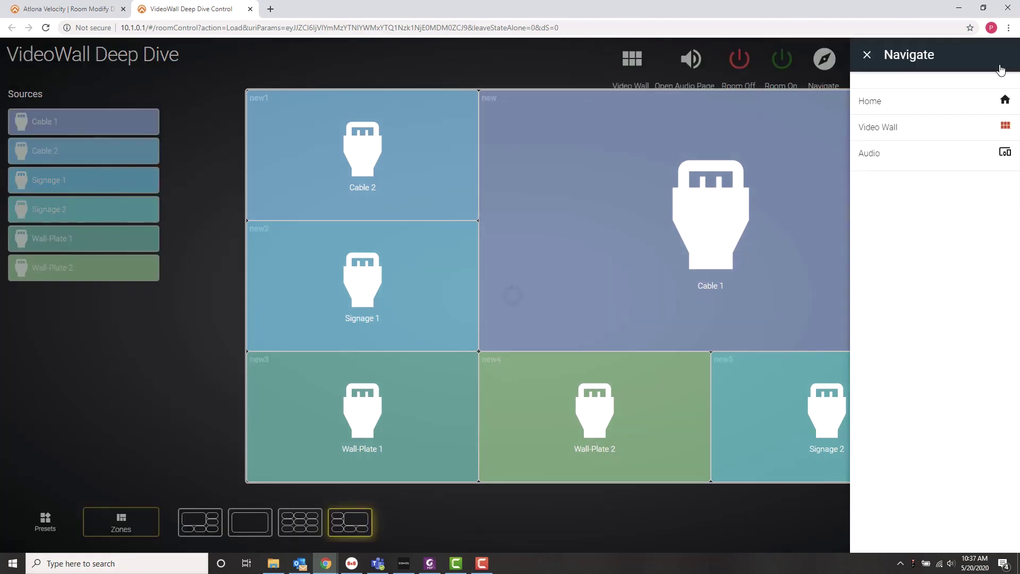
left_click(872, 154)
left_click_drag(202, 87, 616, 302)
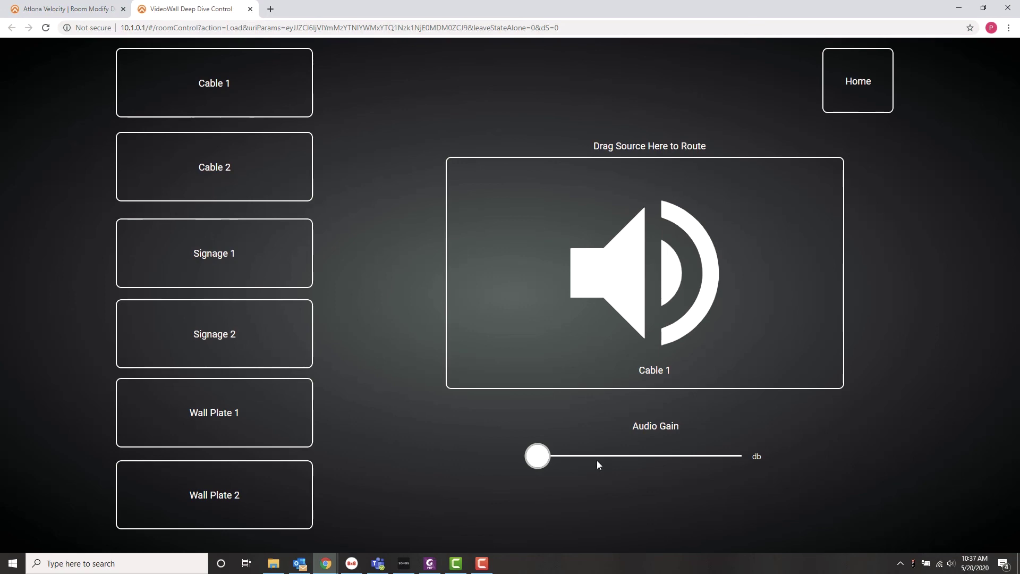
left_click_drag(539, 459, 646, 469)
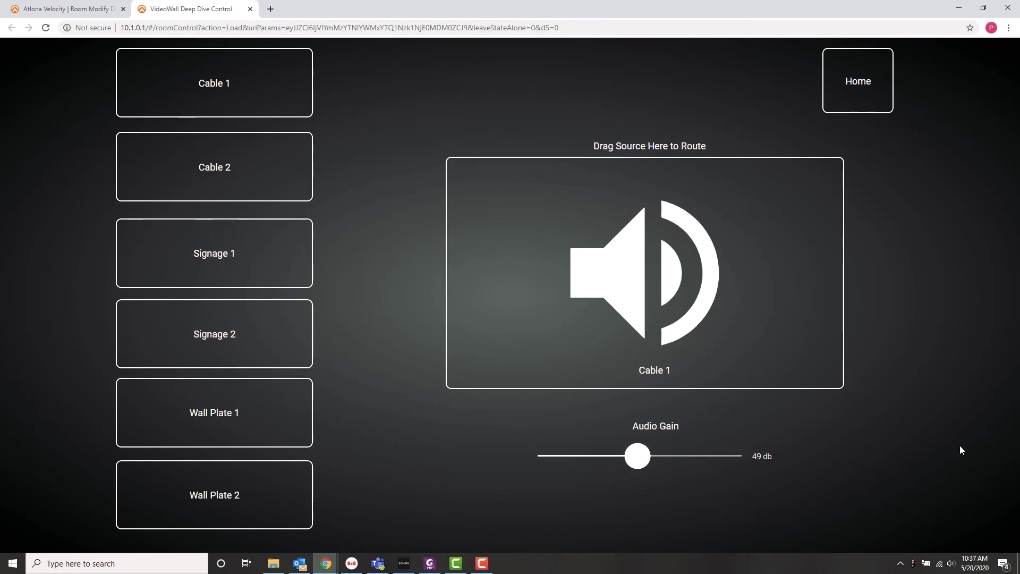
left_click(866, 91)
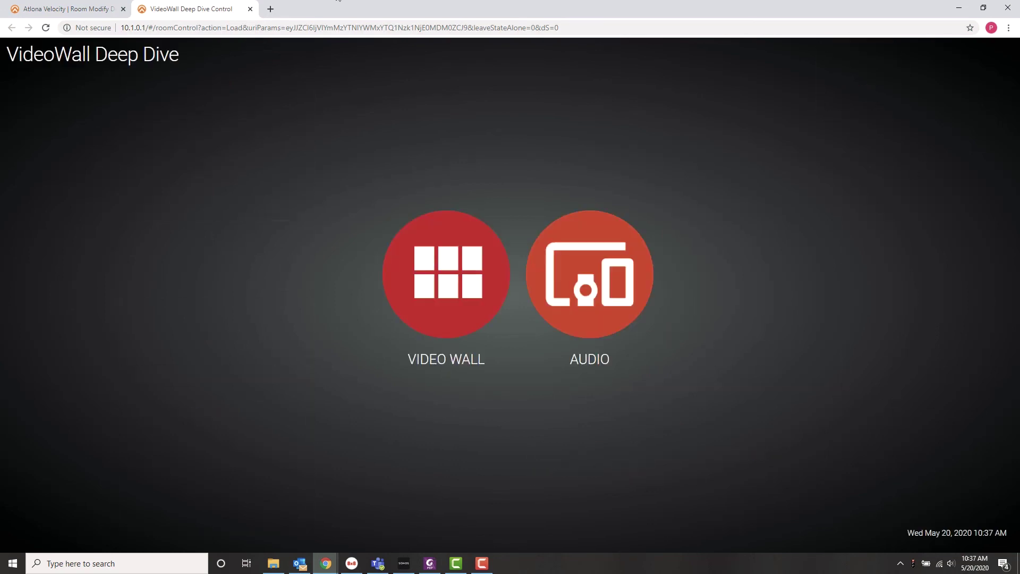
left_click(249, 9)
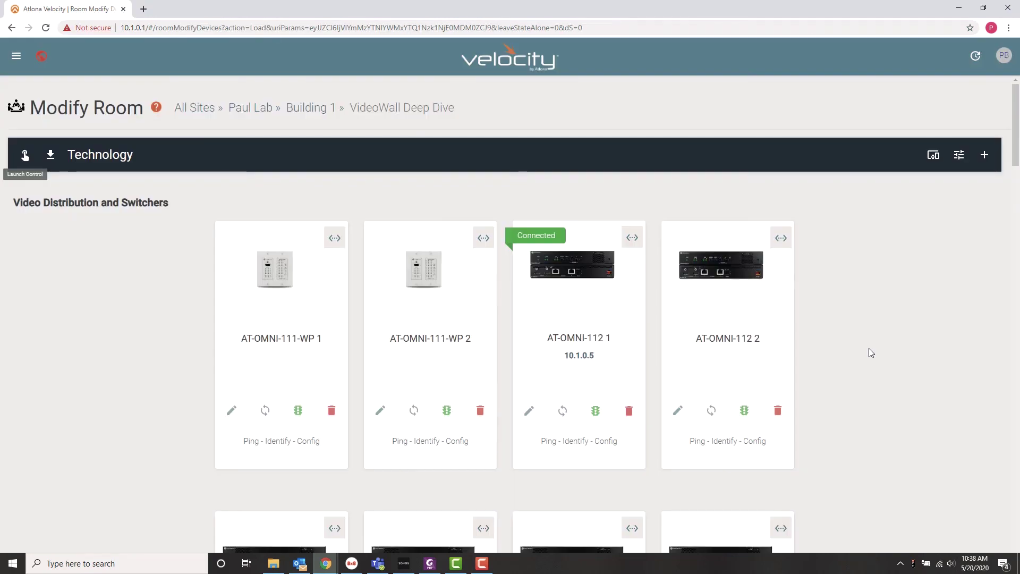